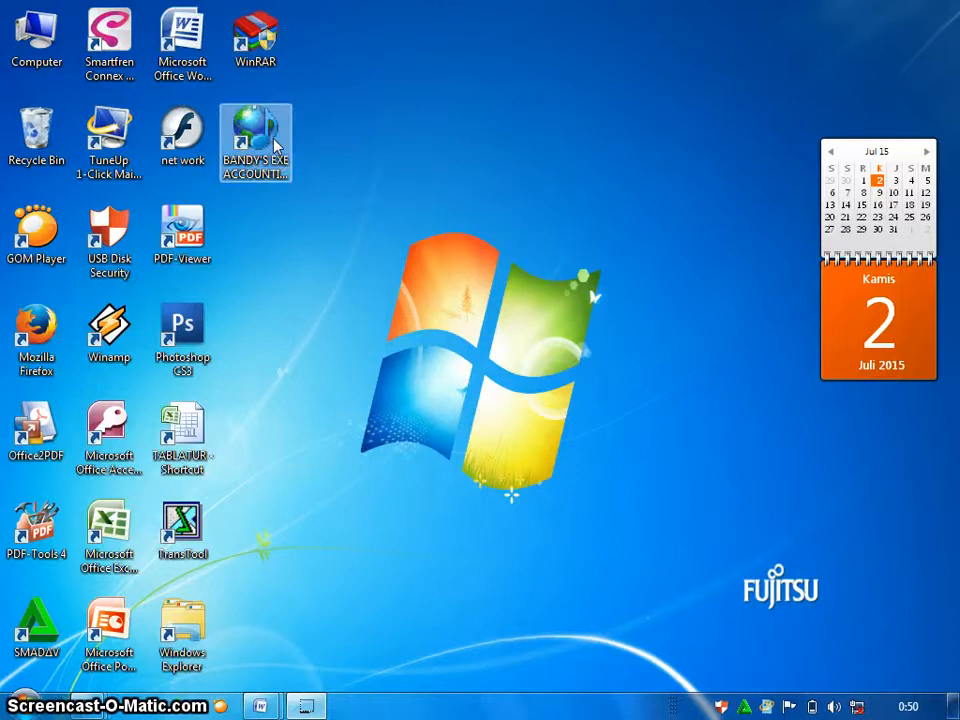
- Open the BANDY'S EXE ACCOUNTING database from the desktop and enable its disabled content for this session
click(276, 146)
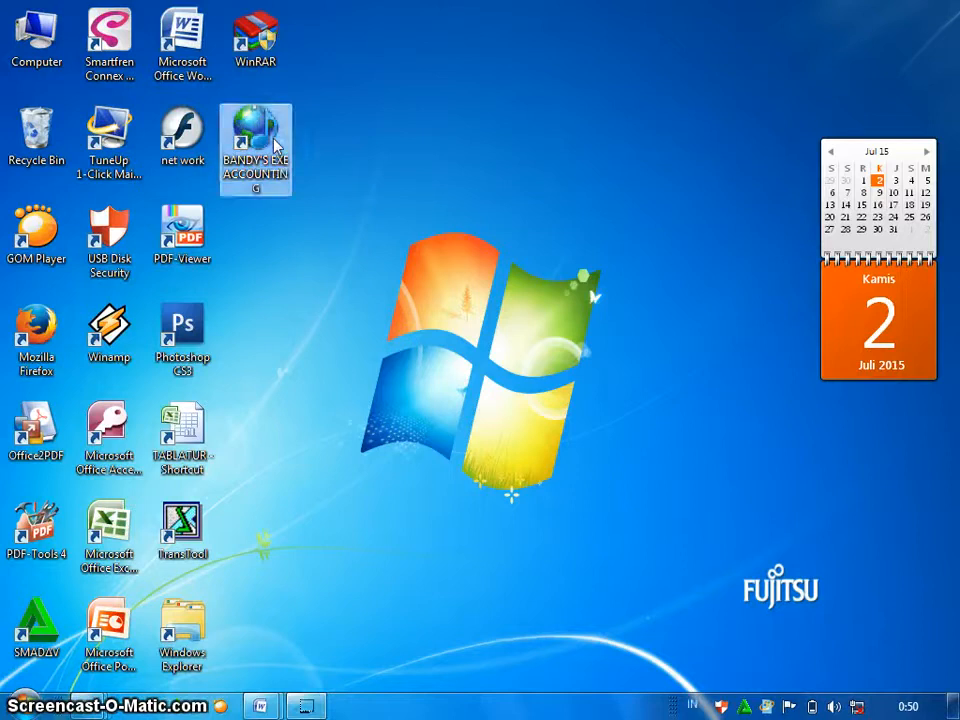
double_click(276, 146)
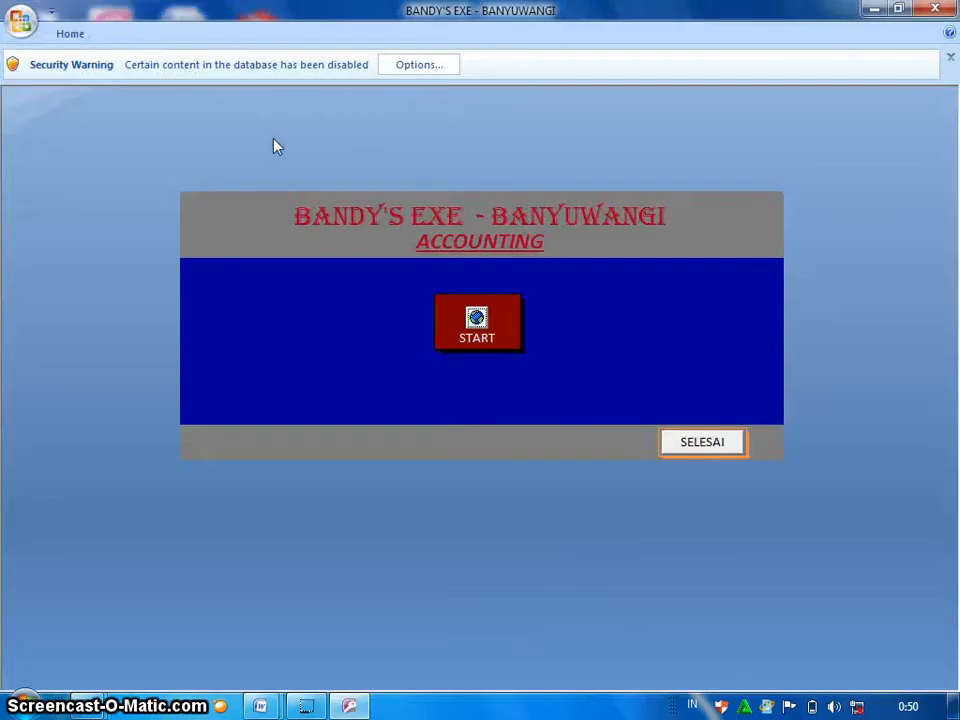
click(407, 68)
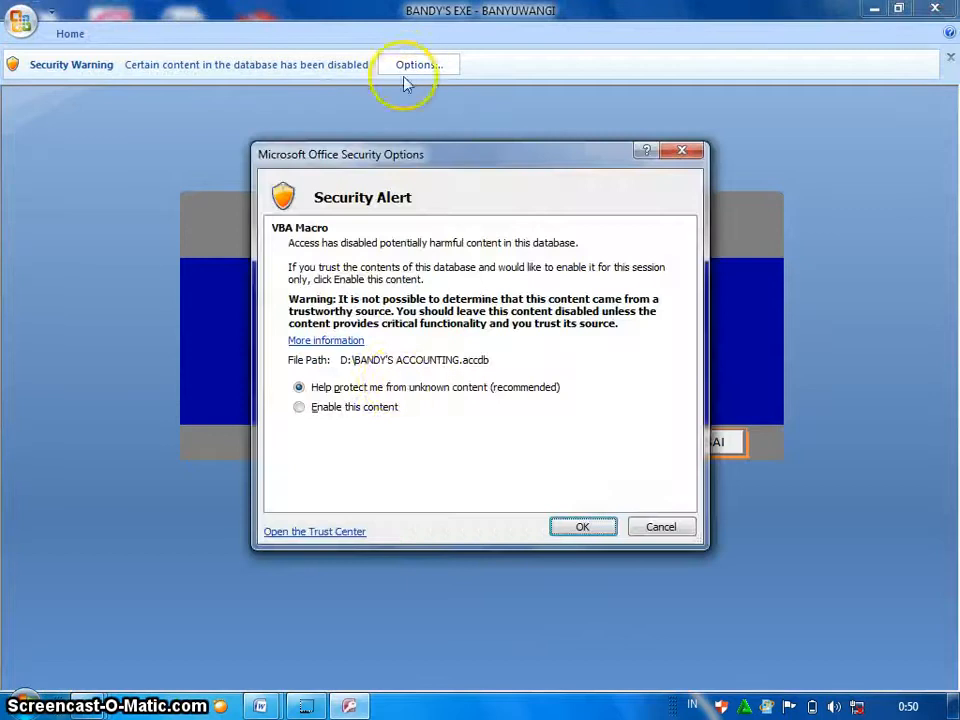
click(352, 418)
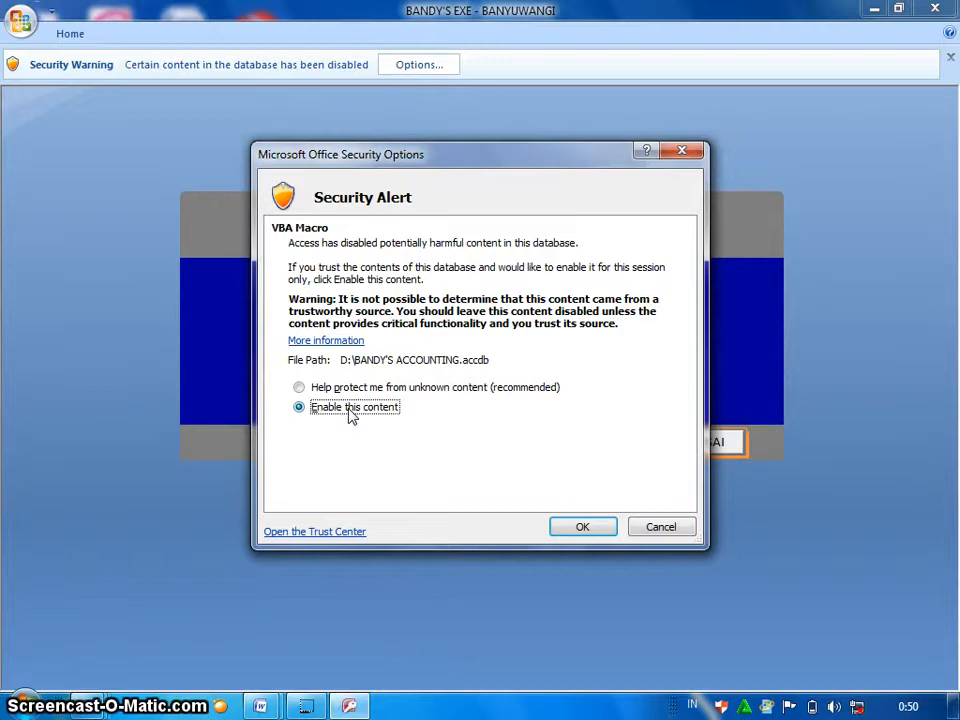
click(580, 526)
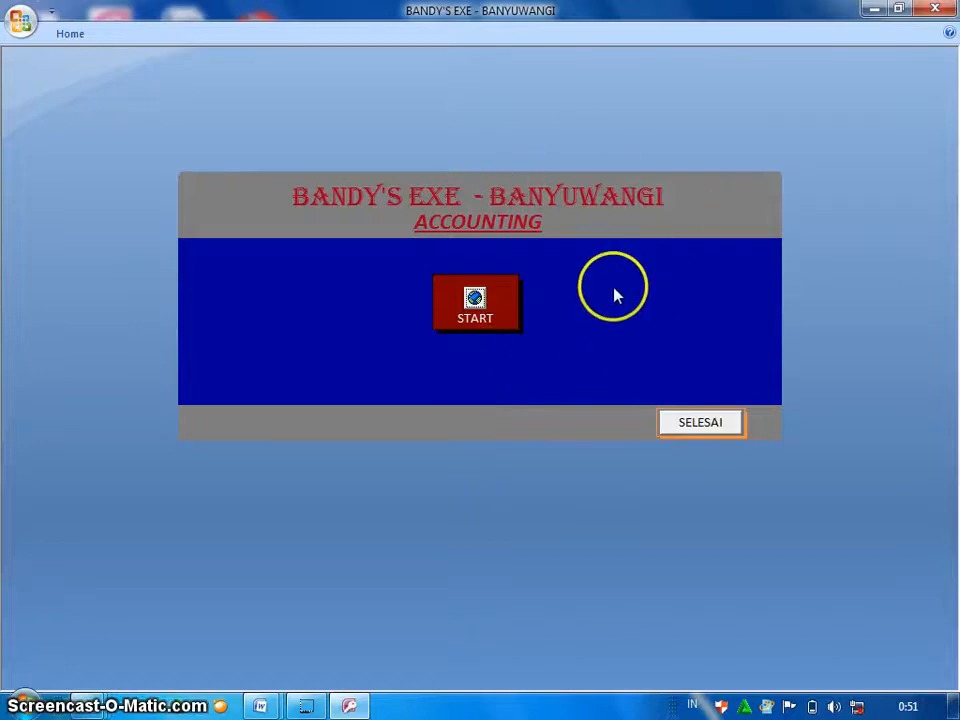
- Start the accounting application, open the account registration form and review the existing account list through its end
click(477, 310)
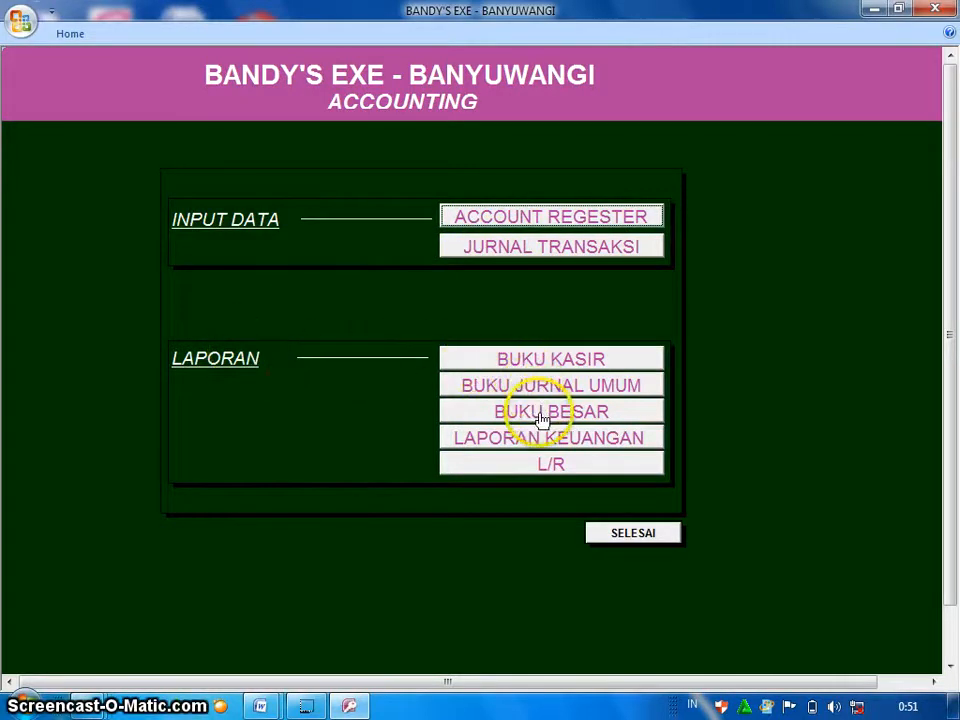
click(510, 222)
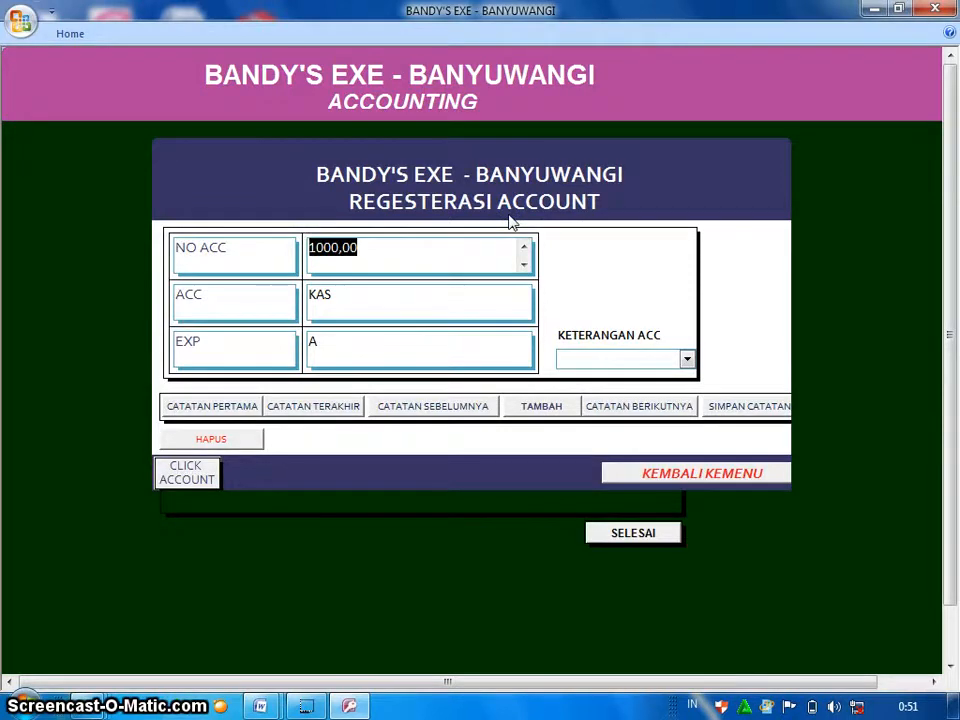
click(190, 475)
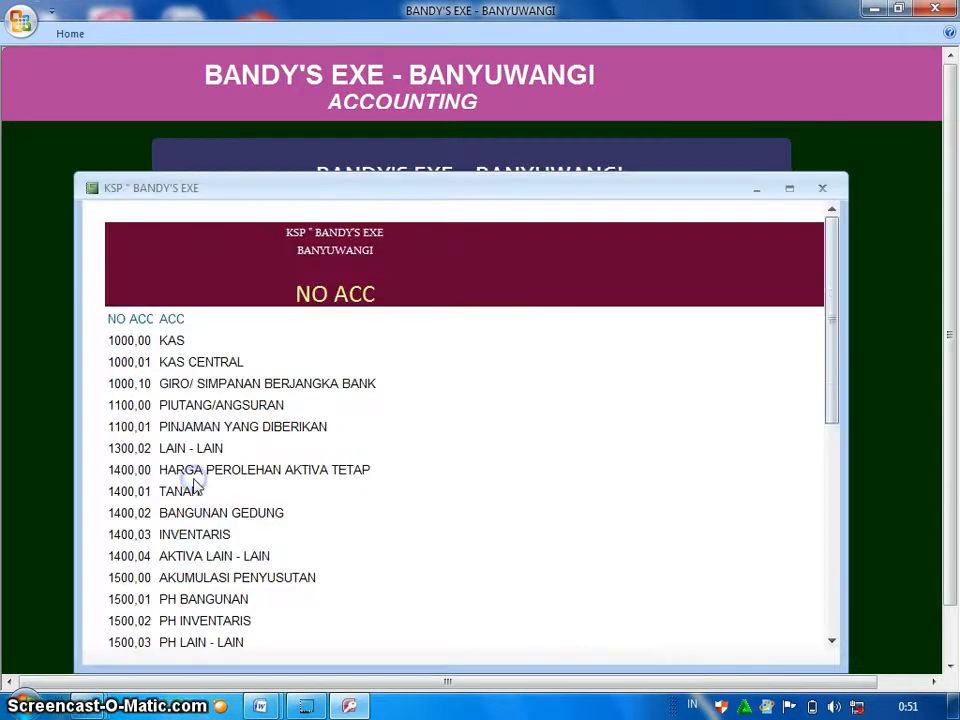
click(831, 640)
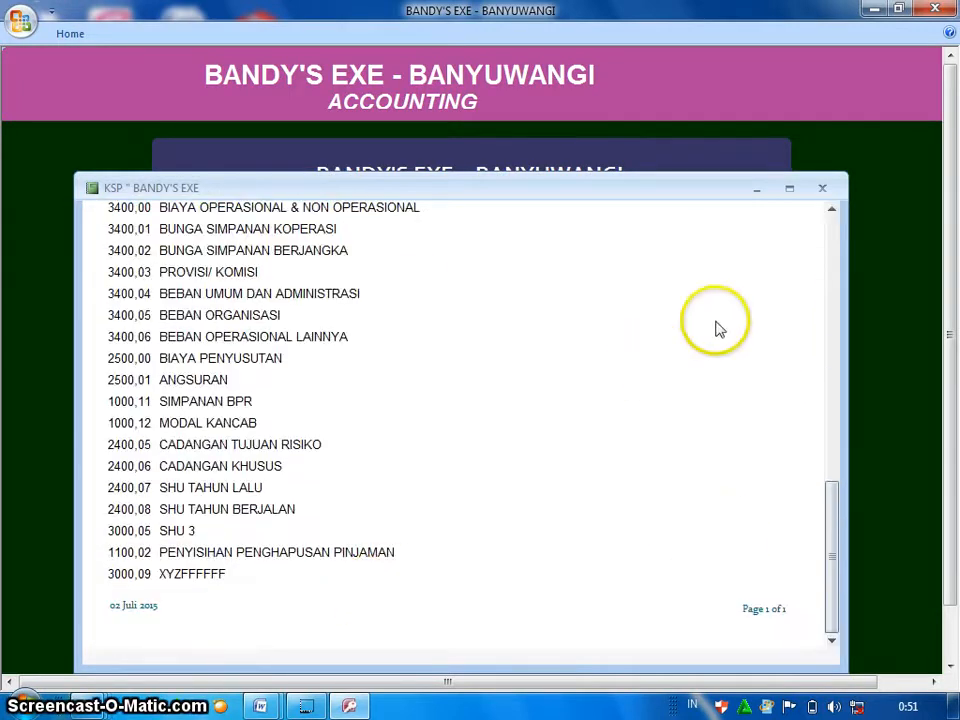
click(823, 189)
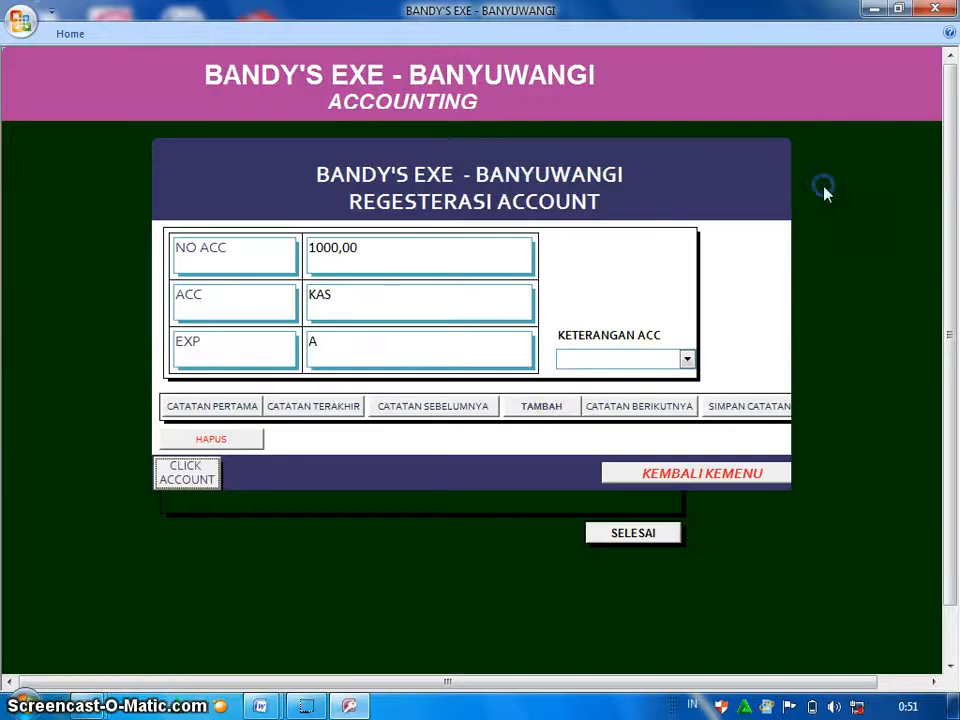
- Add a blank account record and enter 3000,10 as NO ACC and XYZGFGHJJK as ACC
click(556, 410)
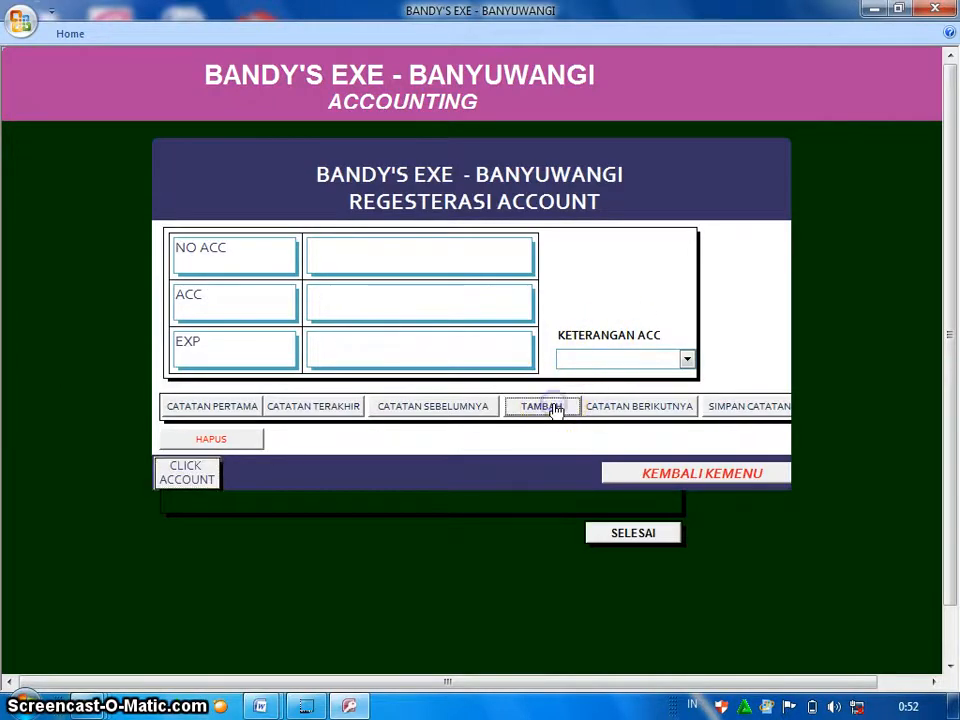
click(355, 259)
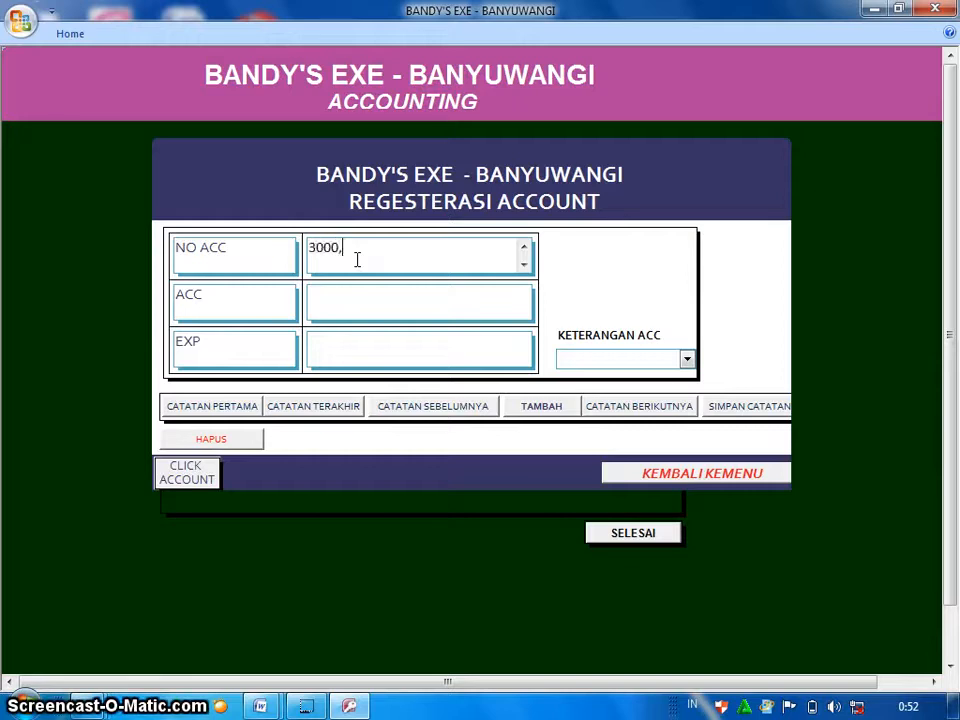
text(3000,10)
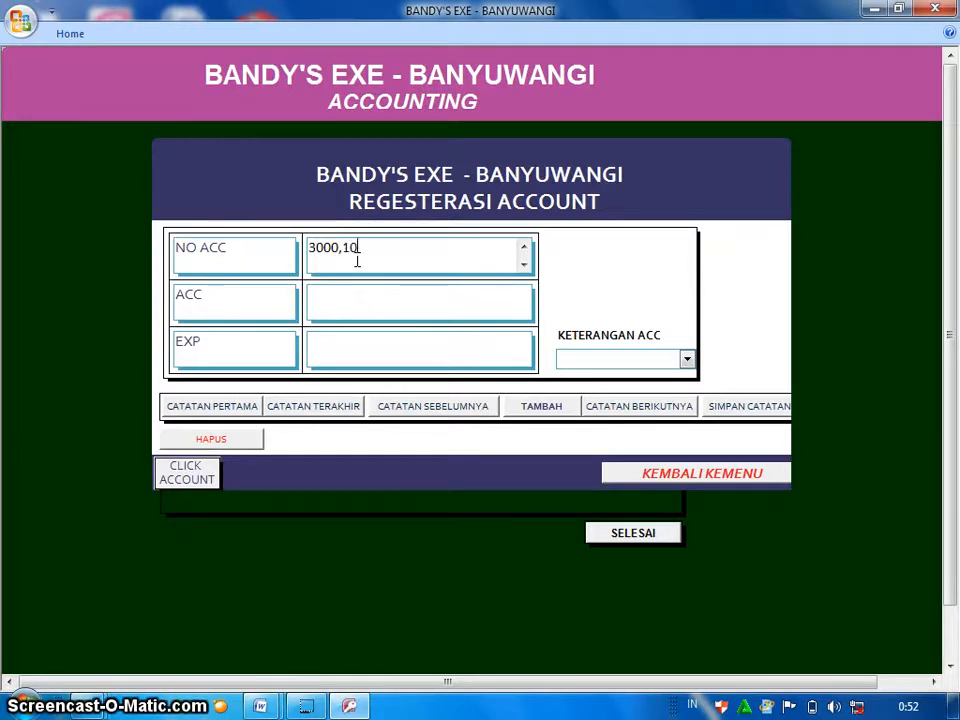
click(468, 307)
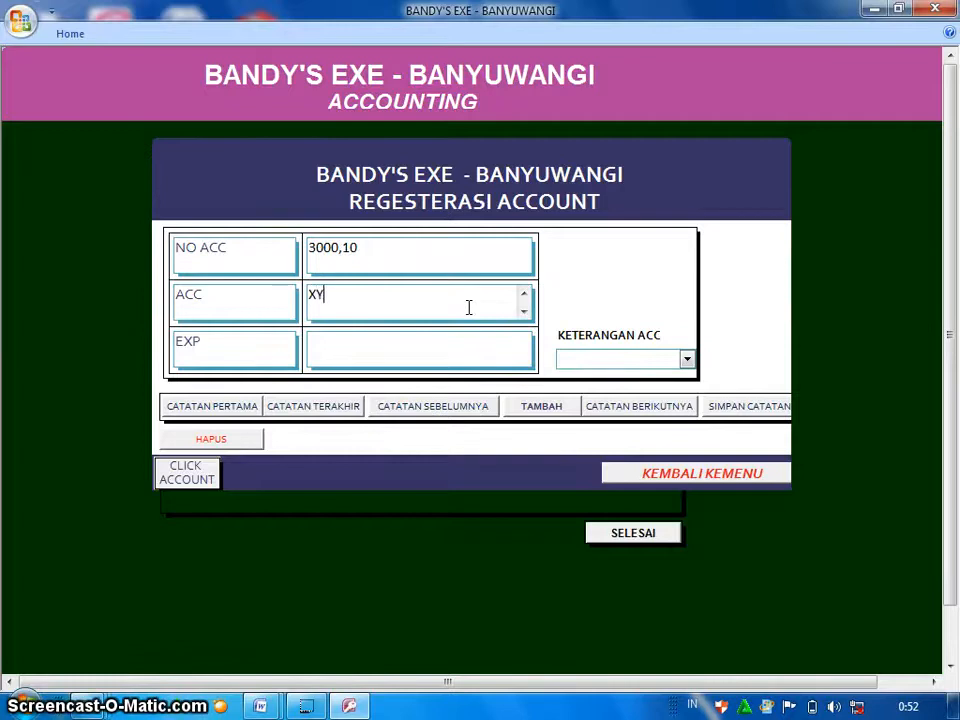
text(GFGHJJK)
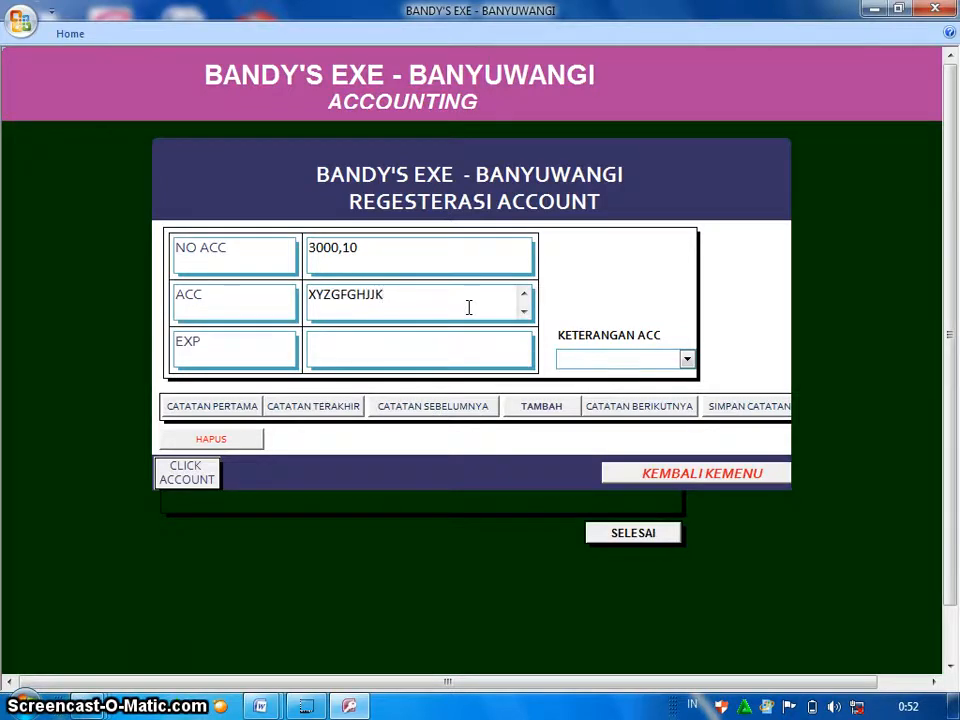
- Choose CC= BIAYA as the account description, set EXP to CC and save the new account record
click(688, 360)
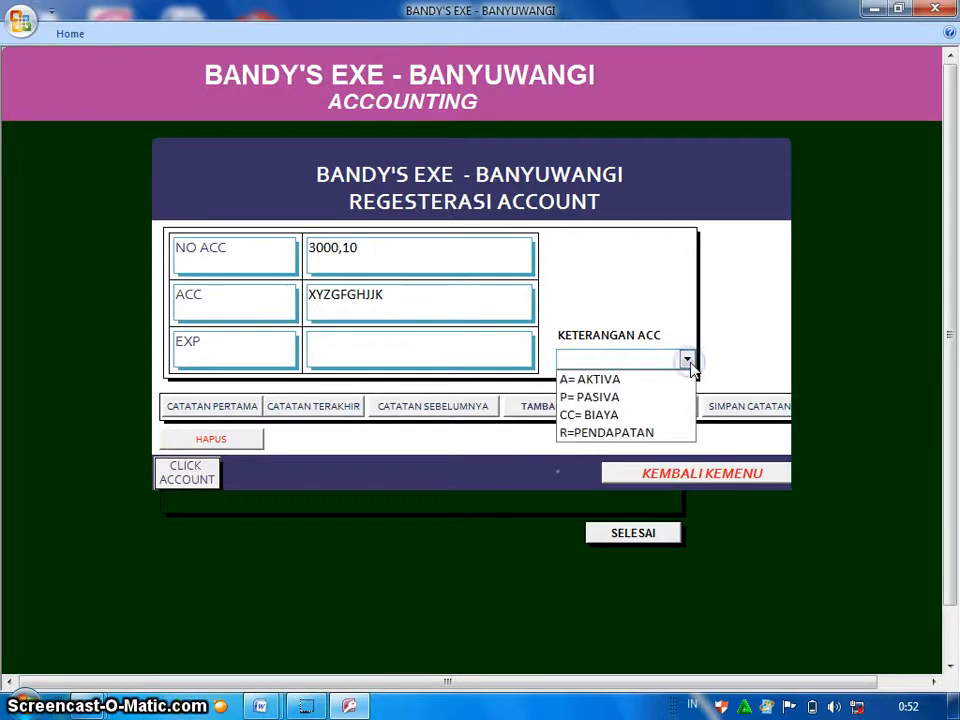
click(655, 416)
click(463, 355)
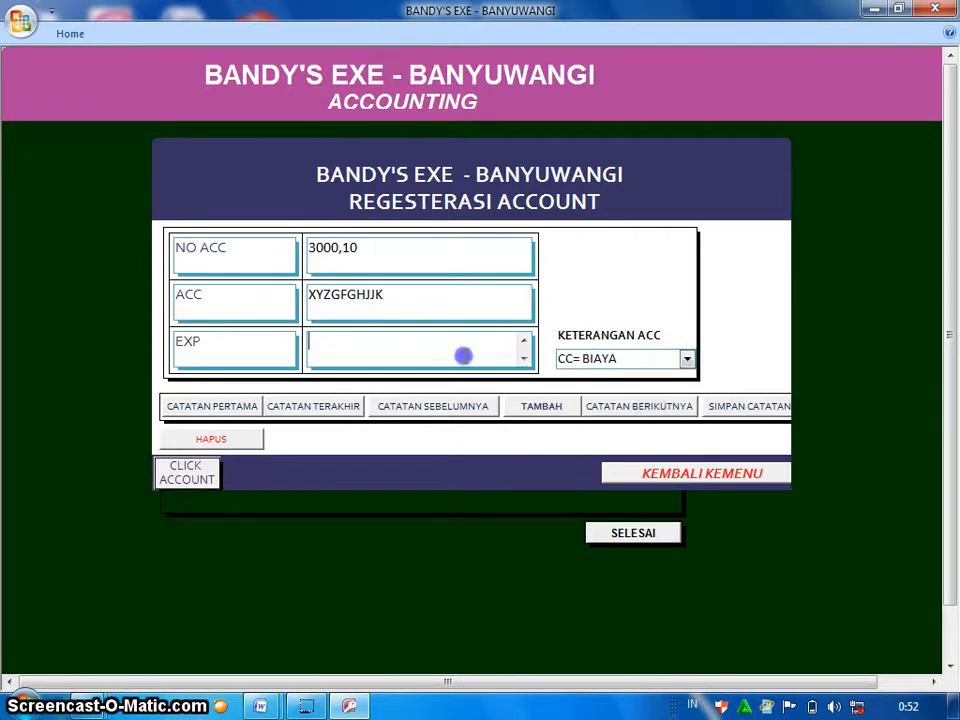
text(CC)
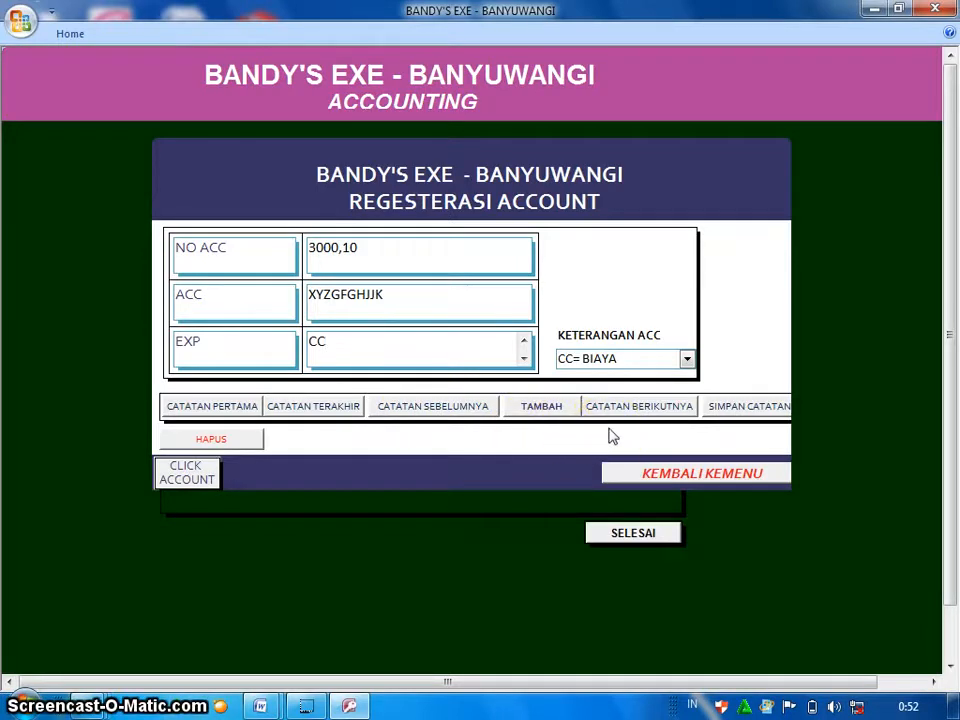
click(735, 409)
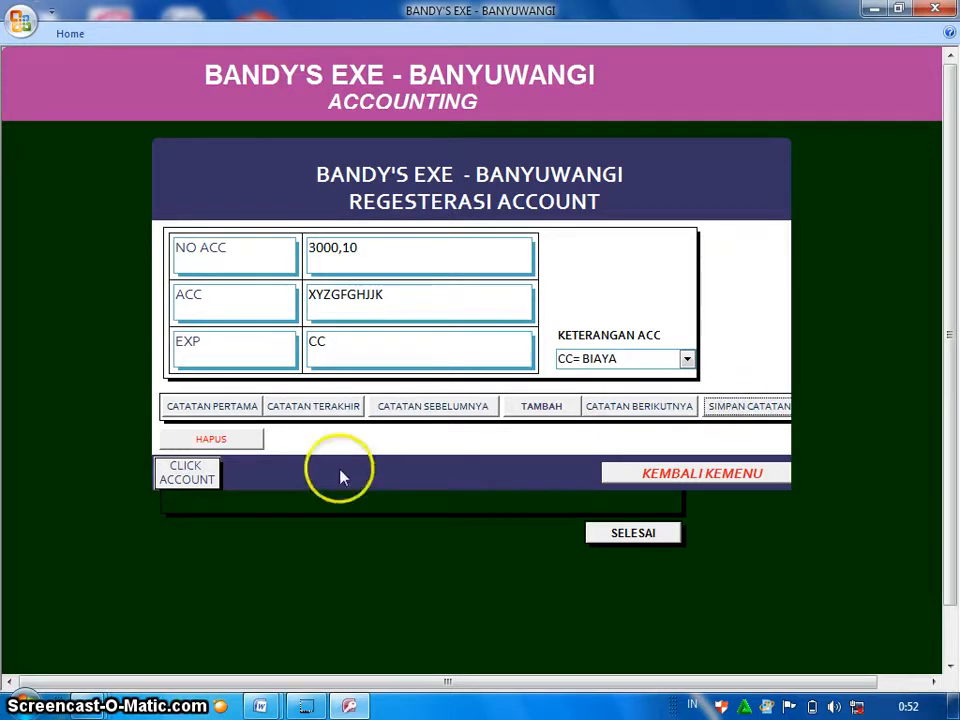
- Check the end of the account list for the newly saved account 3000,10 and close the list
click(189, 472)
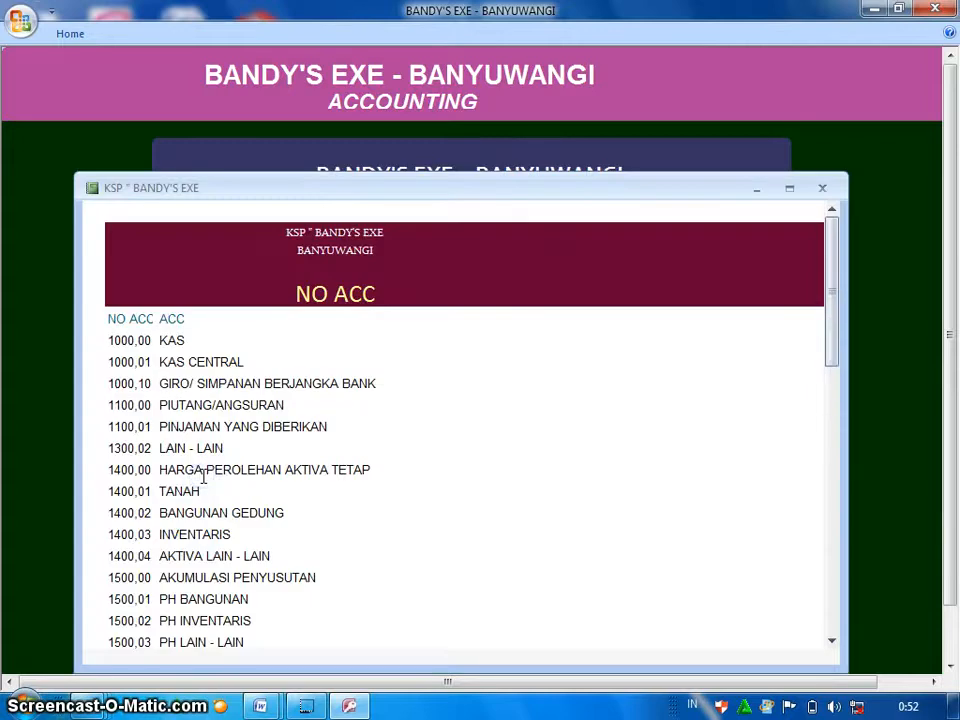
click(831, 640)
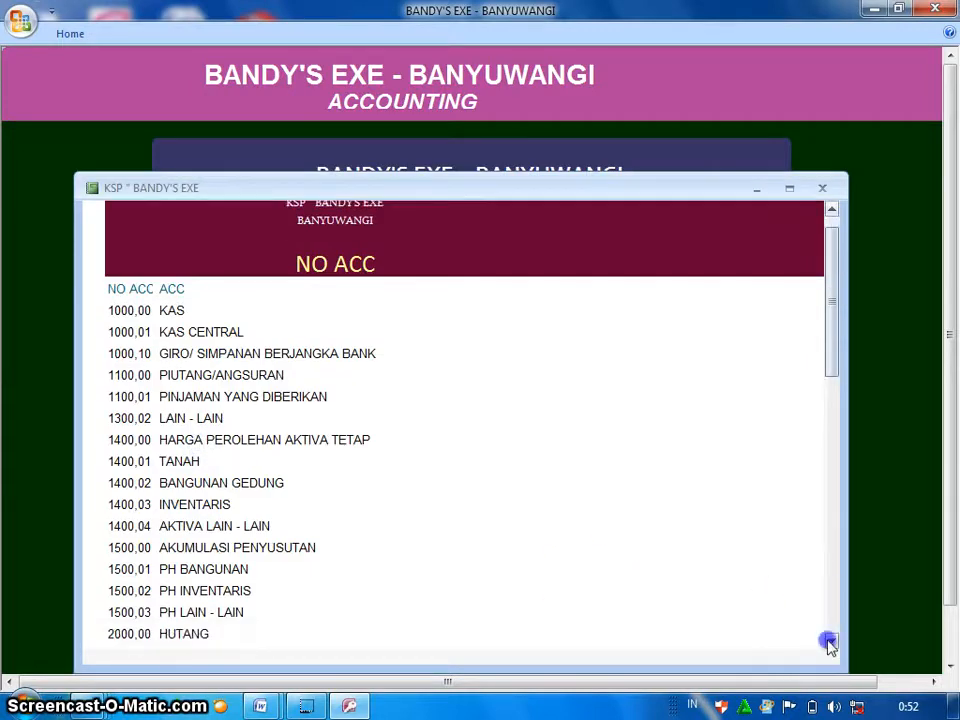
drag(831, 640, 831, 640)
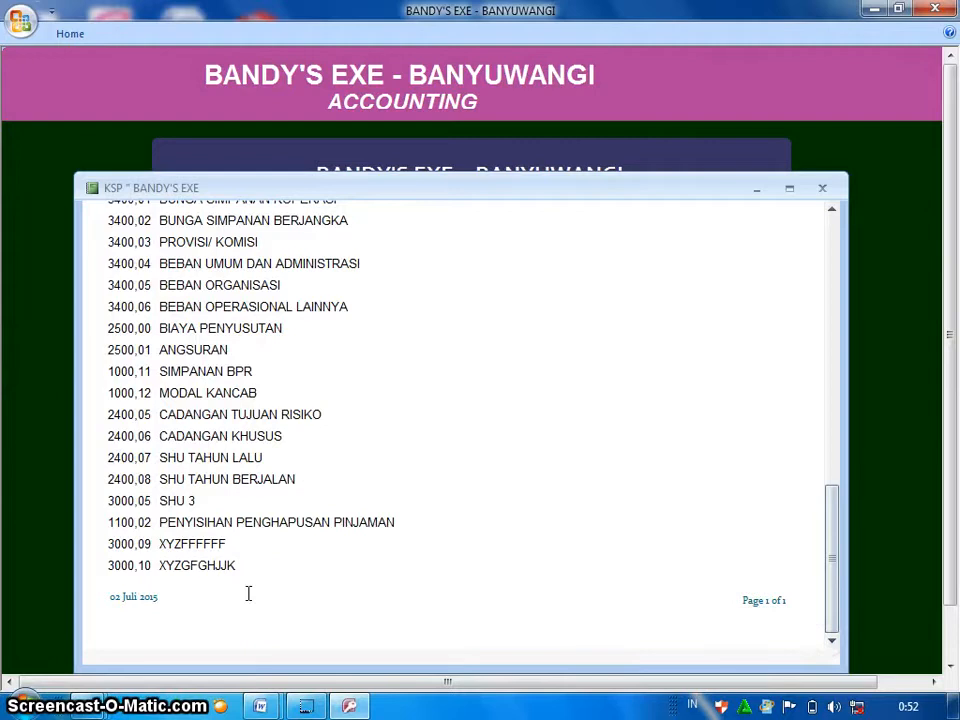
click(822, 190)
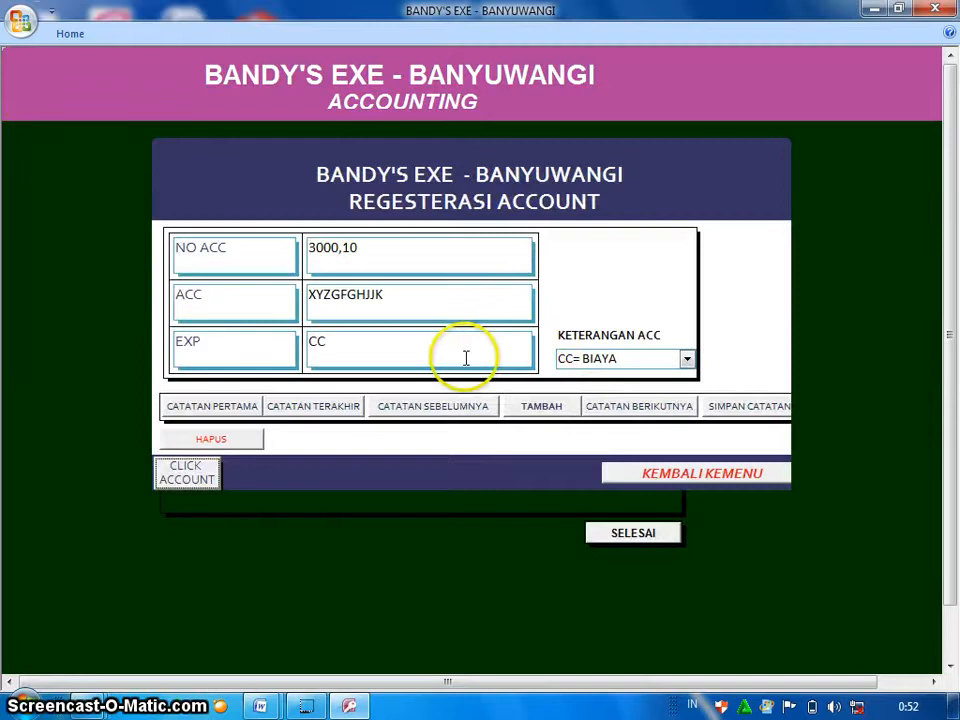
- Delete the account record 3000,10 XYZGFGHJJK from the registration form and save the change
click(381, 349)
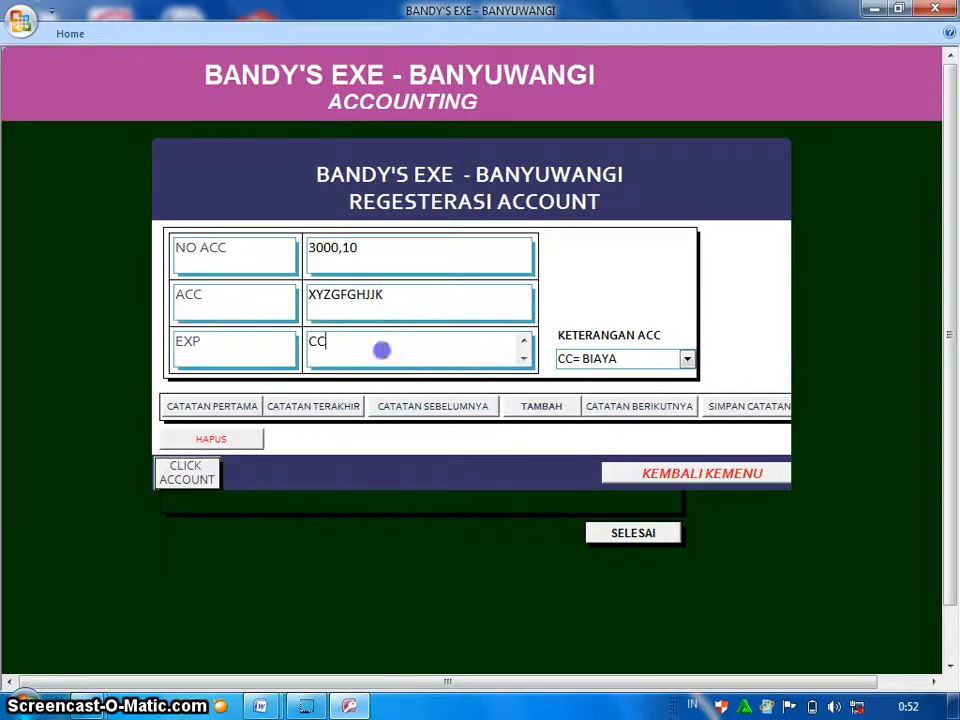
click(419, 289)
click(420, 253)
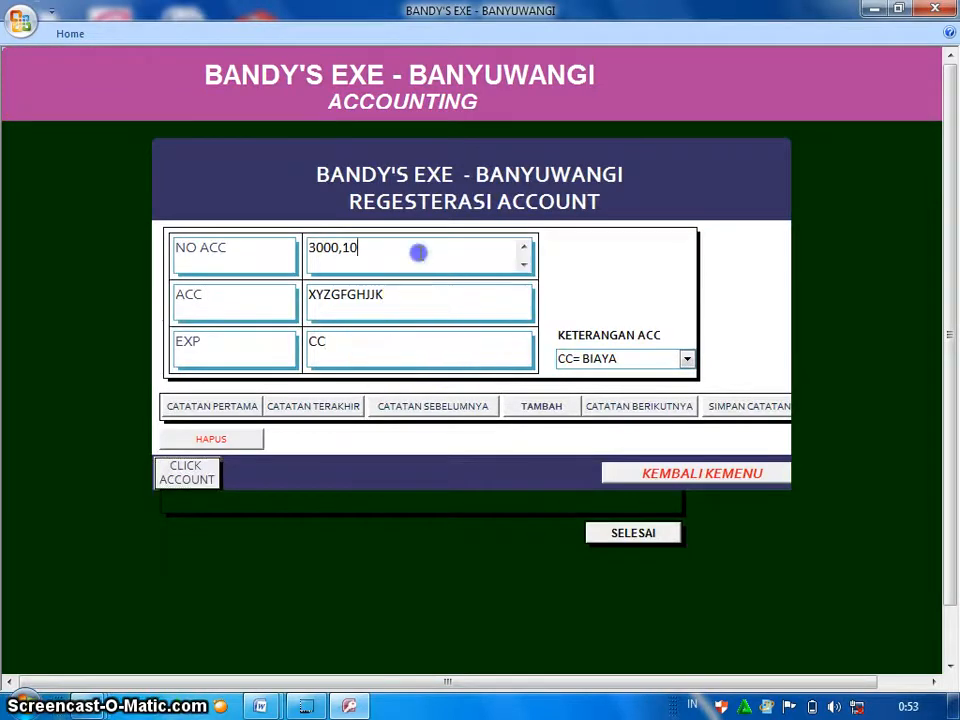
click(240, 438)
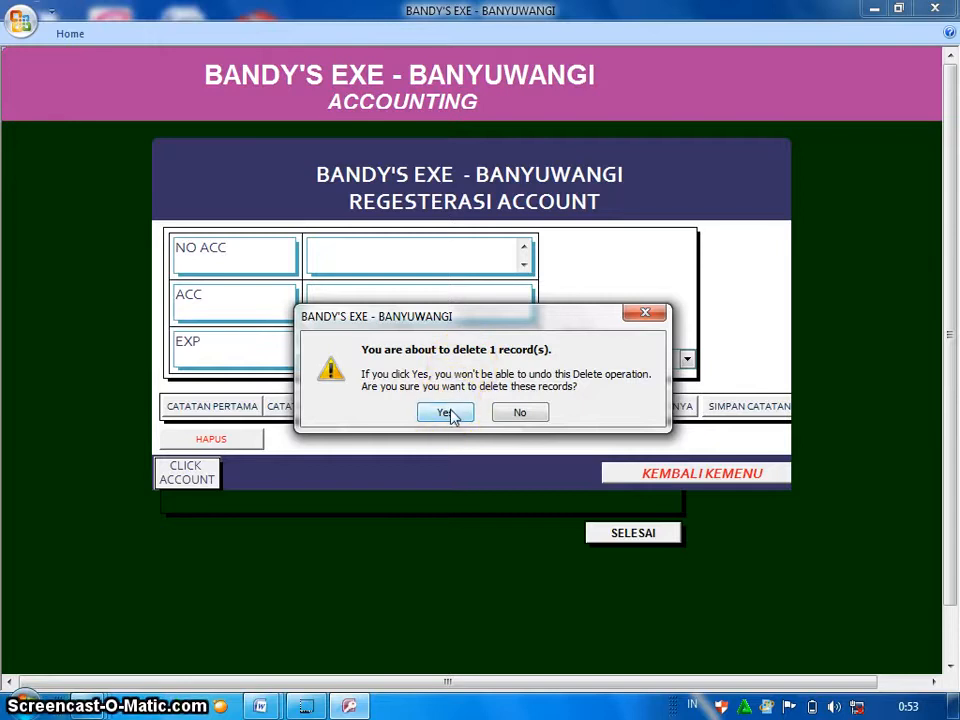
click(448, 413)
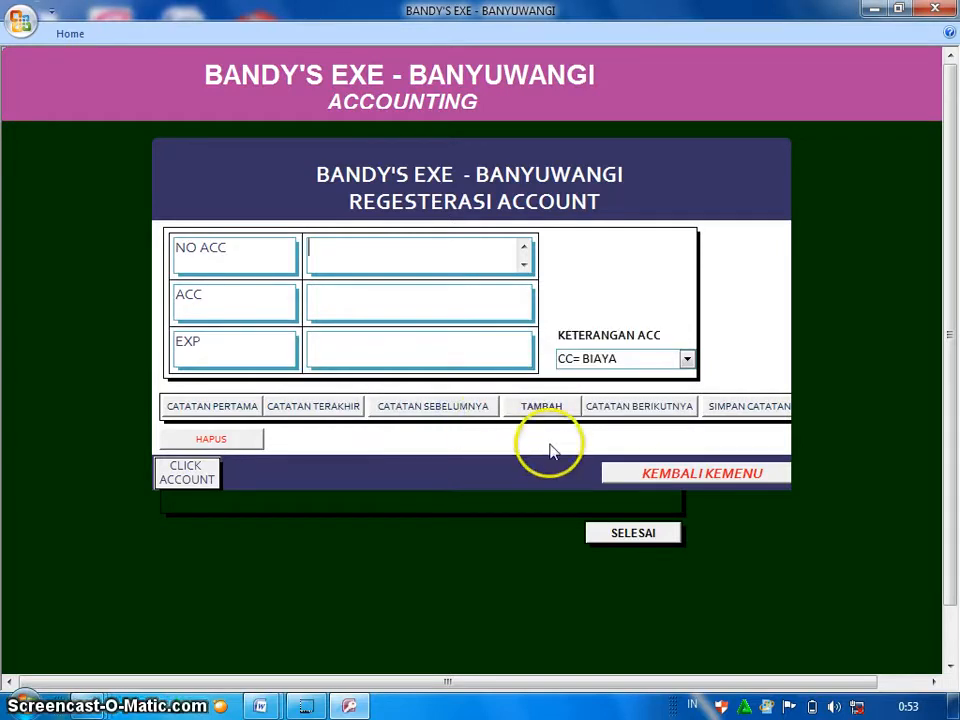
click(733, 407)
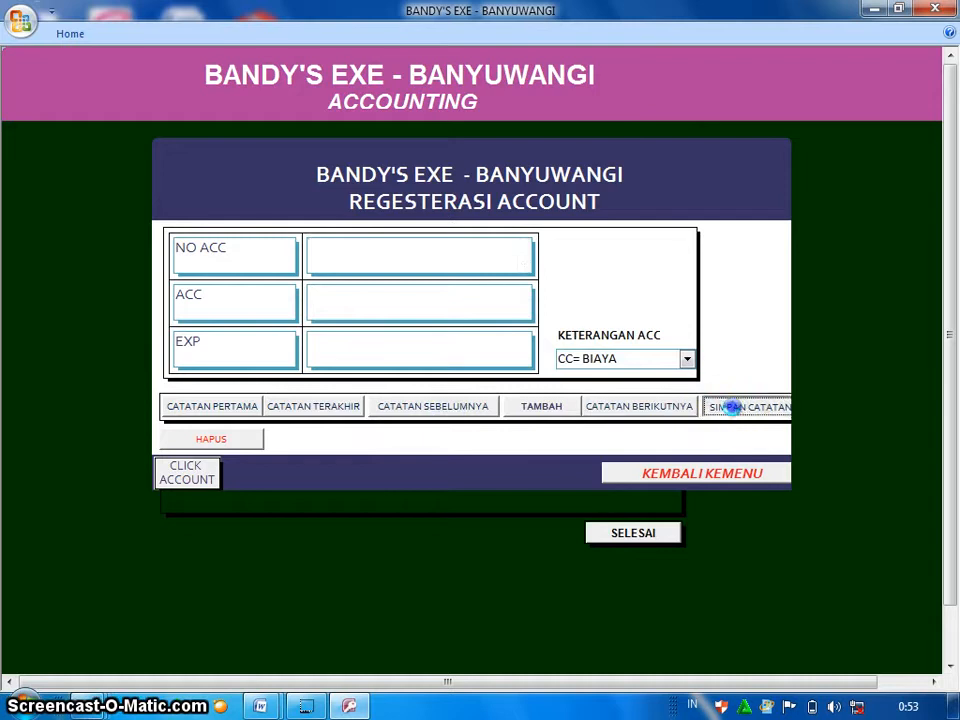
- Review the end of the account list after the deletion and close the list
click(193, 476)
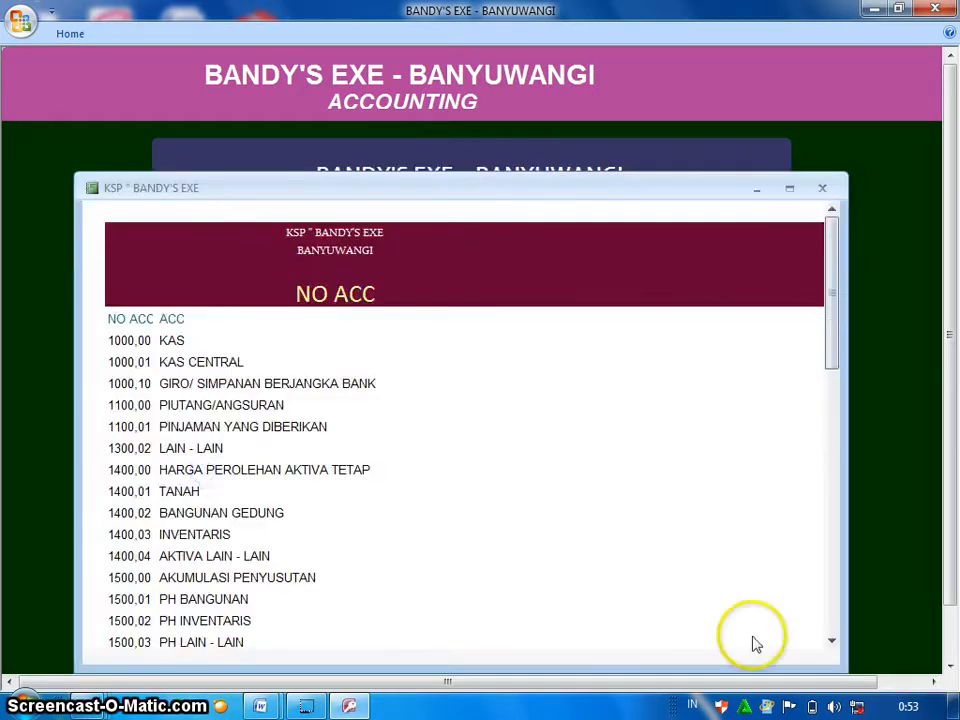
click(831, 628)
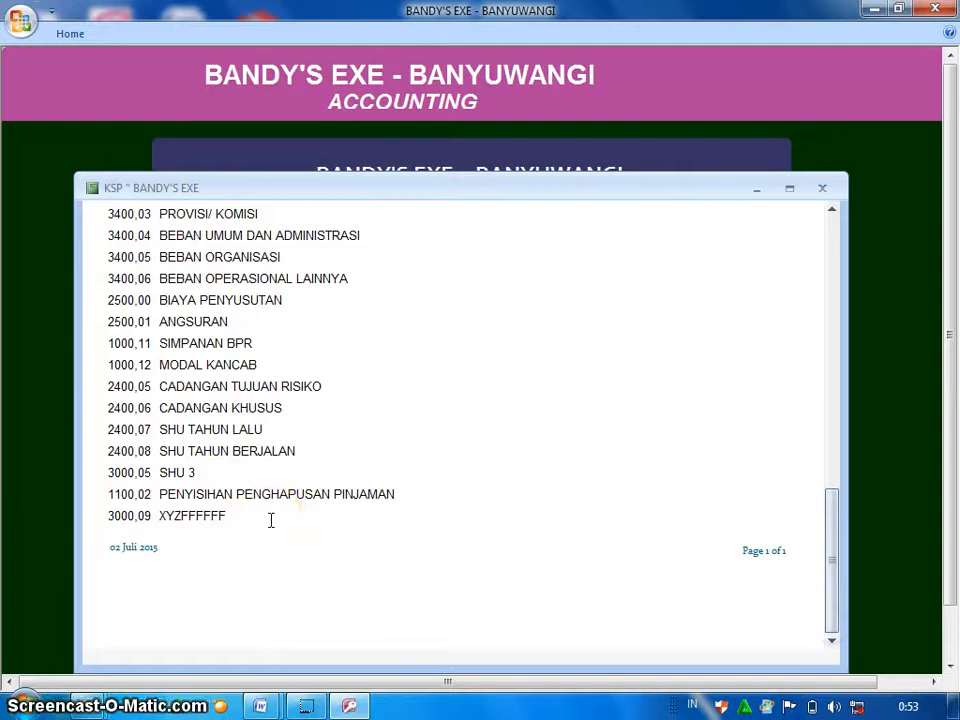
click(822, 190)
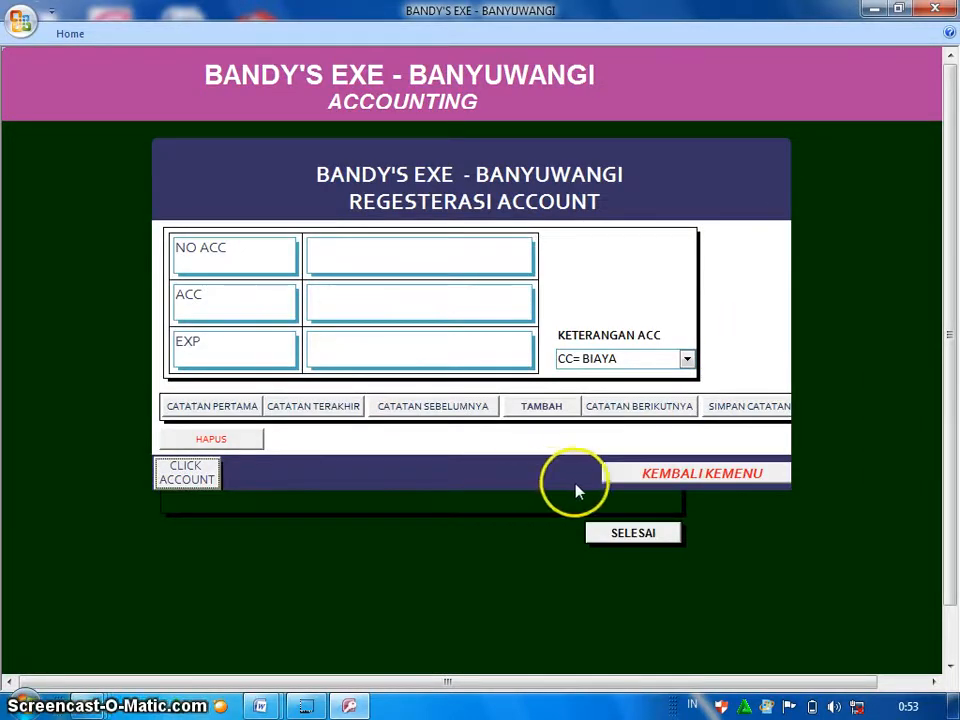
- Return to the main menu, open the transaction journal and look through its recorded entries
click(621, 483)
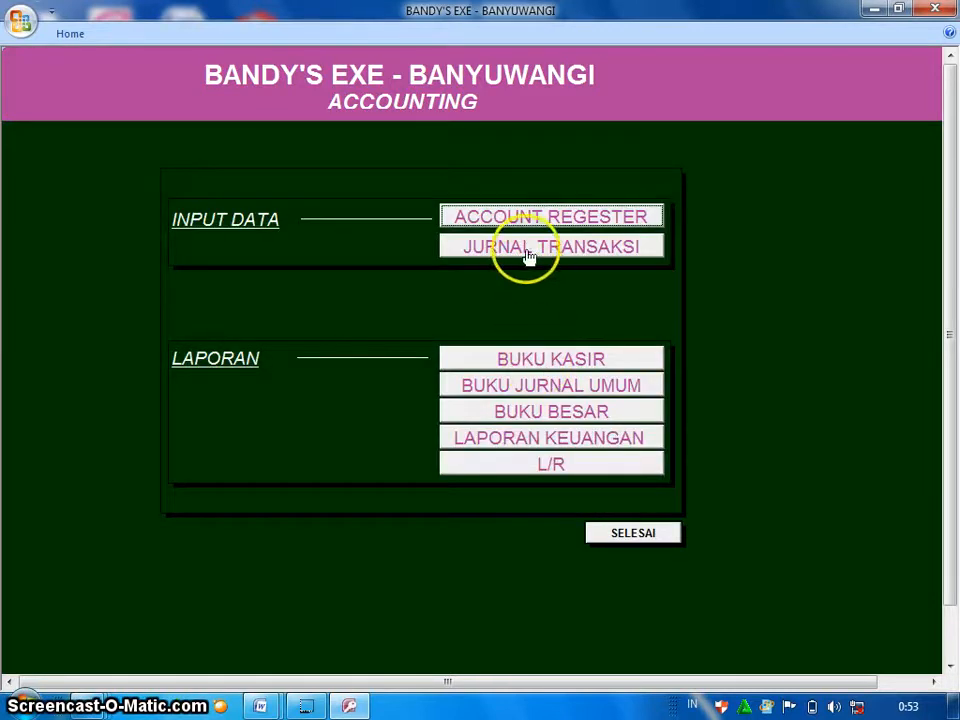
click(529, 249)
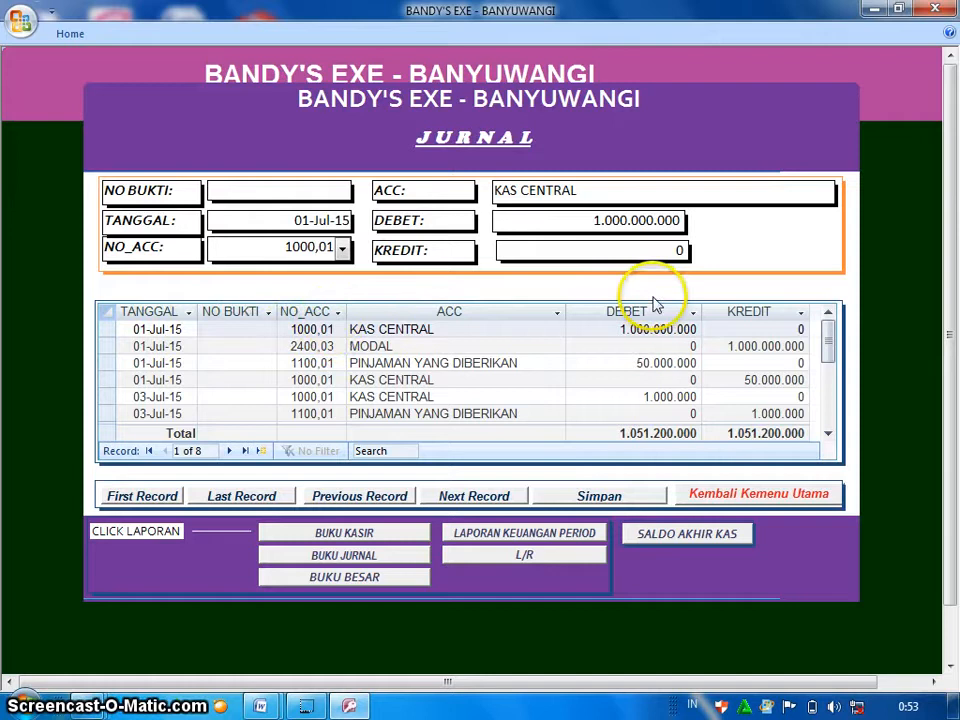
click(828, 434)
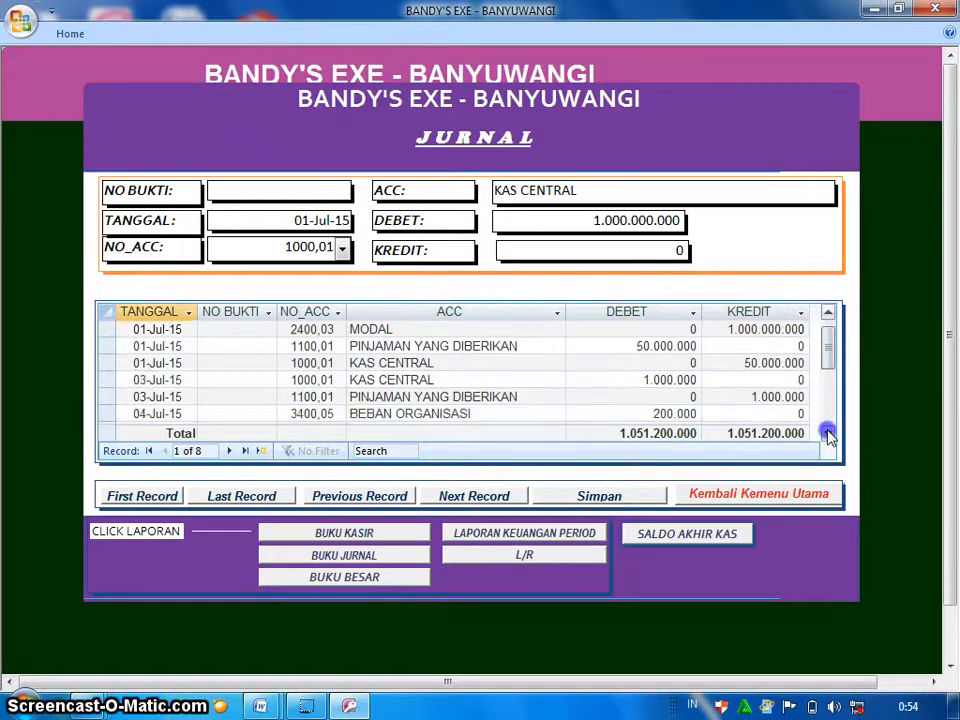
click(828, 312)
click(828, 312)
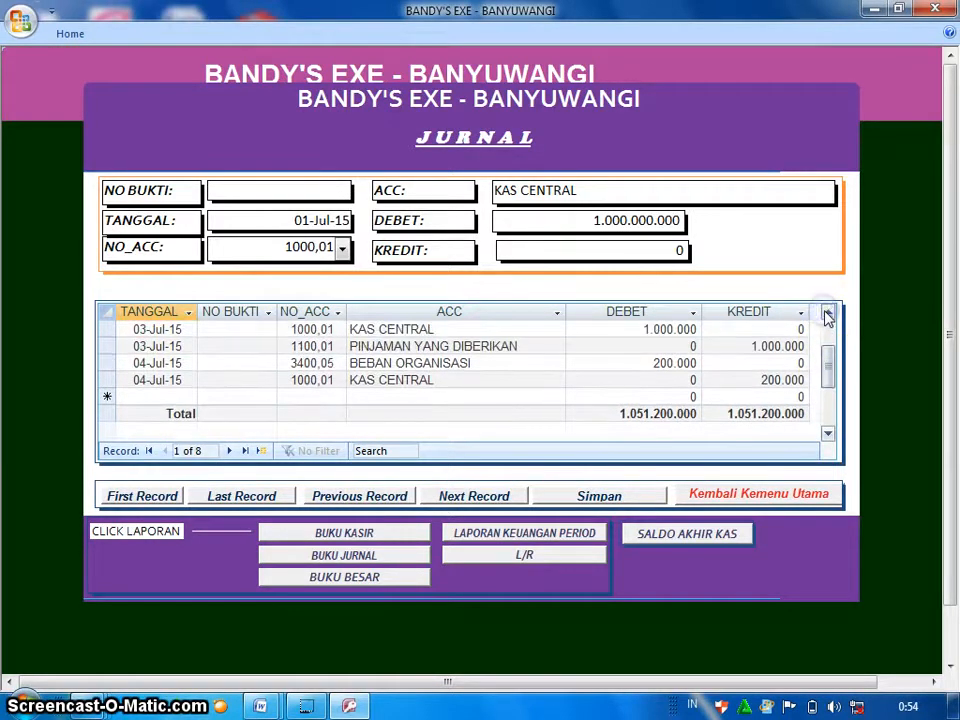
- Add two new journal rows at the end of the entries, both dated 05/07/2015
click(828, 312)
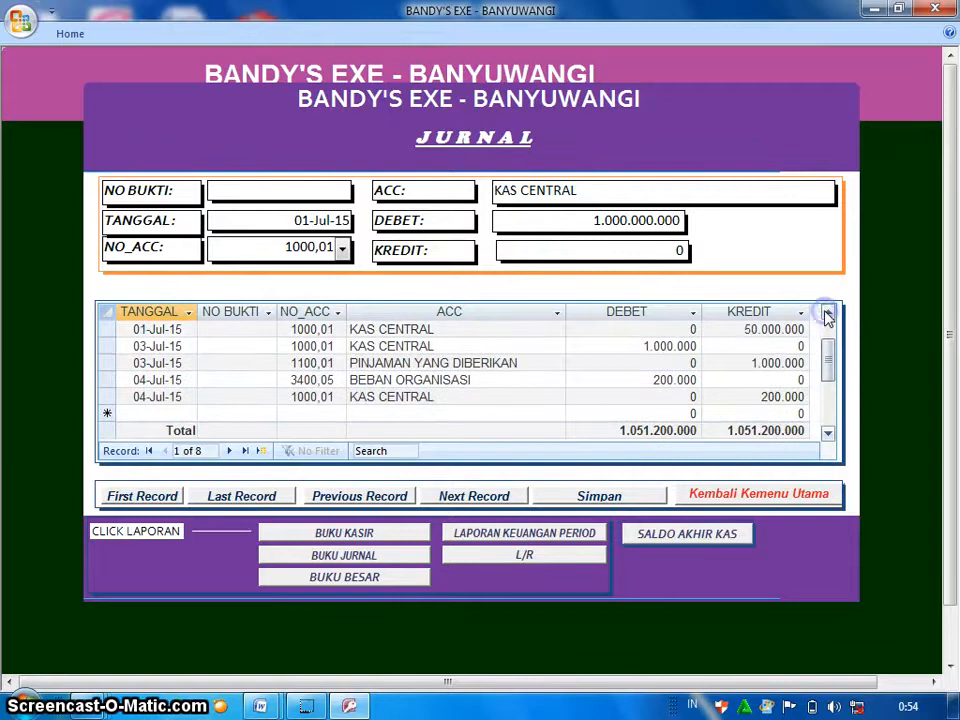
click(160, 412)
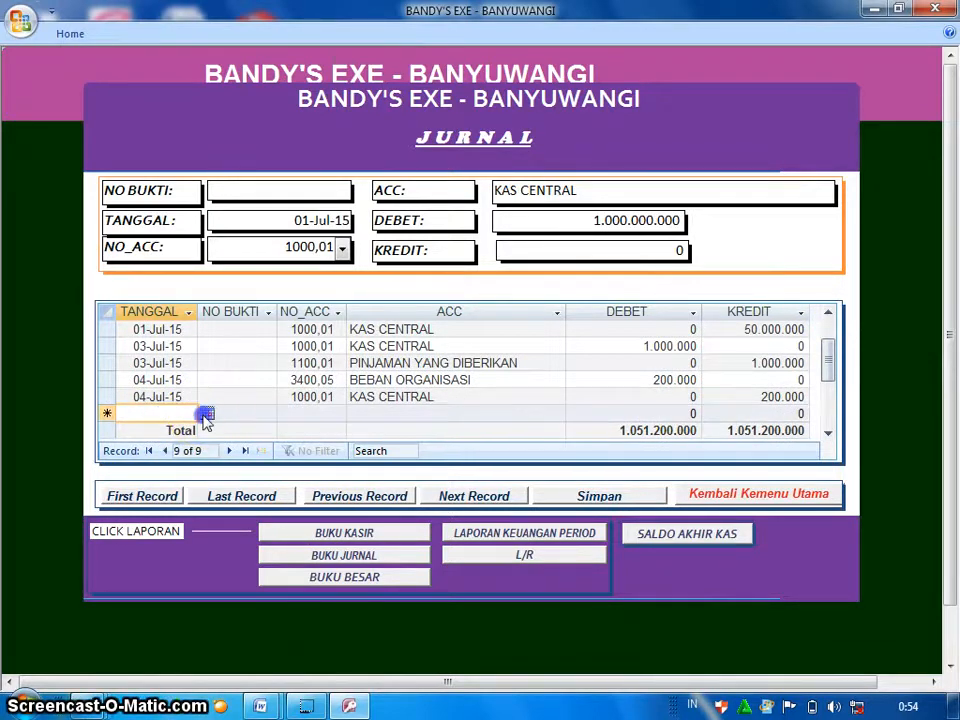
click(206, 415)
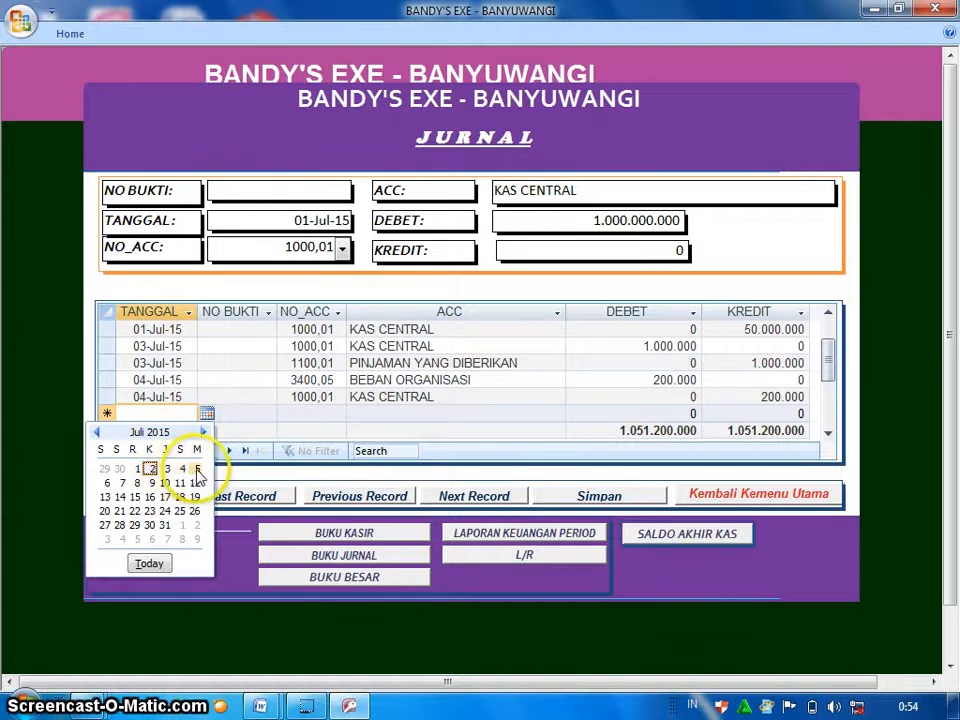
click(197, 470)
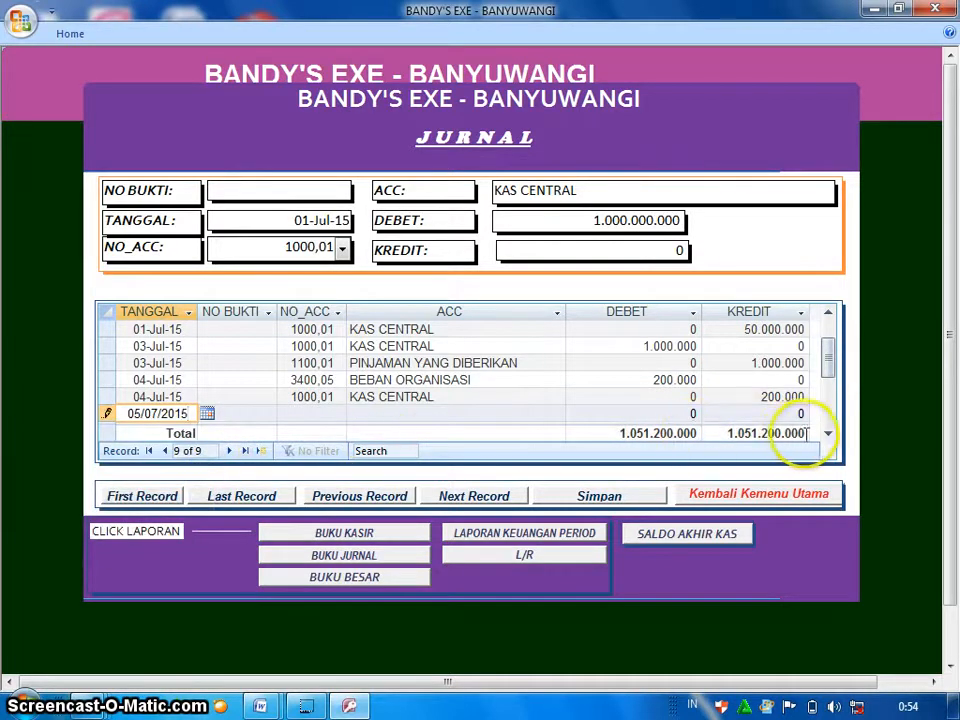
click(828, 434)
click(828, 434)
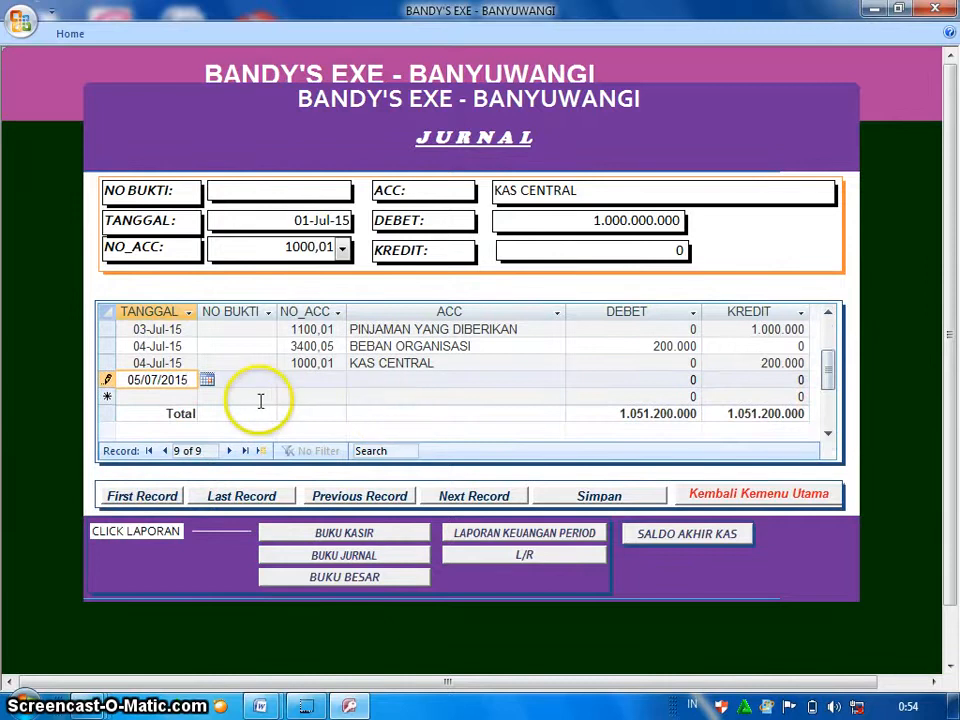
click(185, 397)
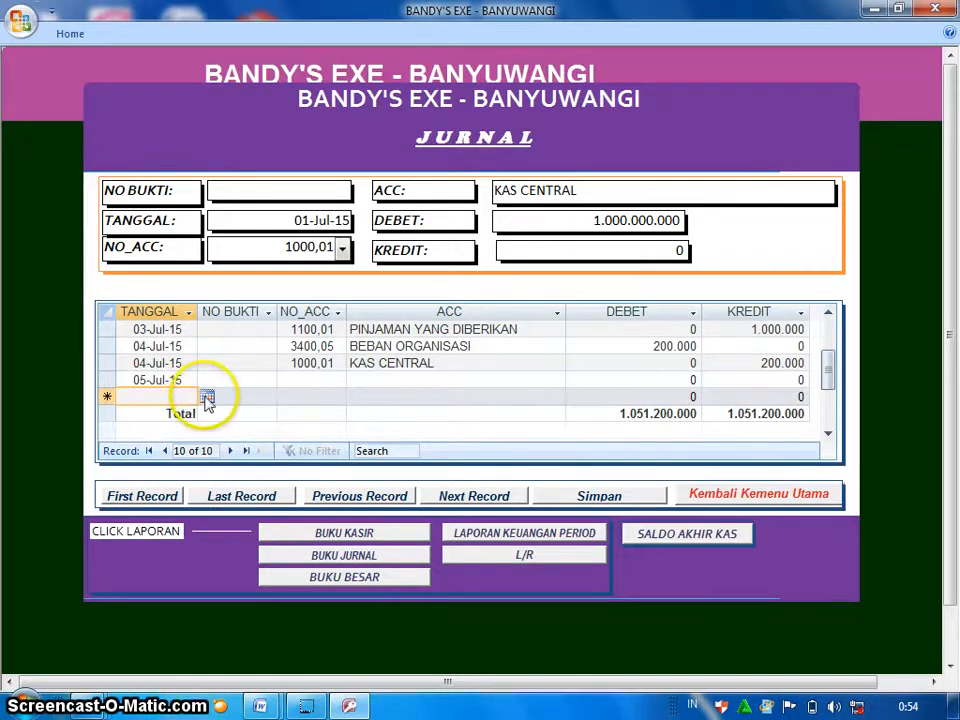
click(207, 398)
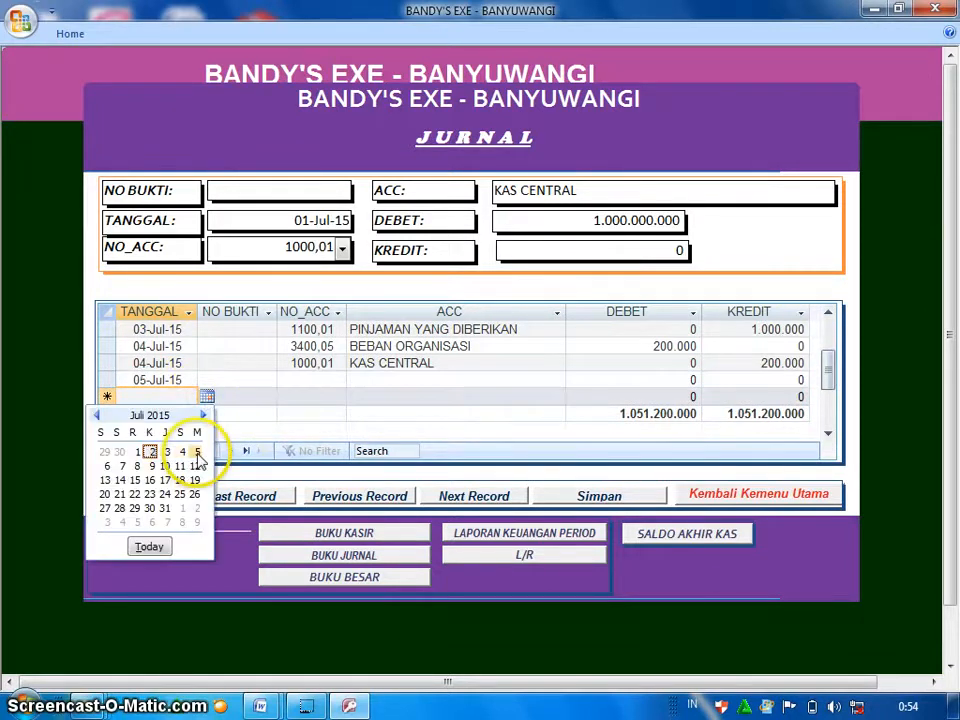
click(197, 453)
- Assign account 1000,01 KAS CENTRAL to the first 05-Jul-15 row and 1300,02 LAIN - LAIN to the second
click(254, 381)
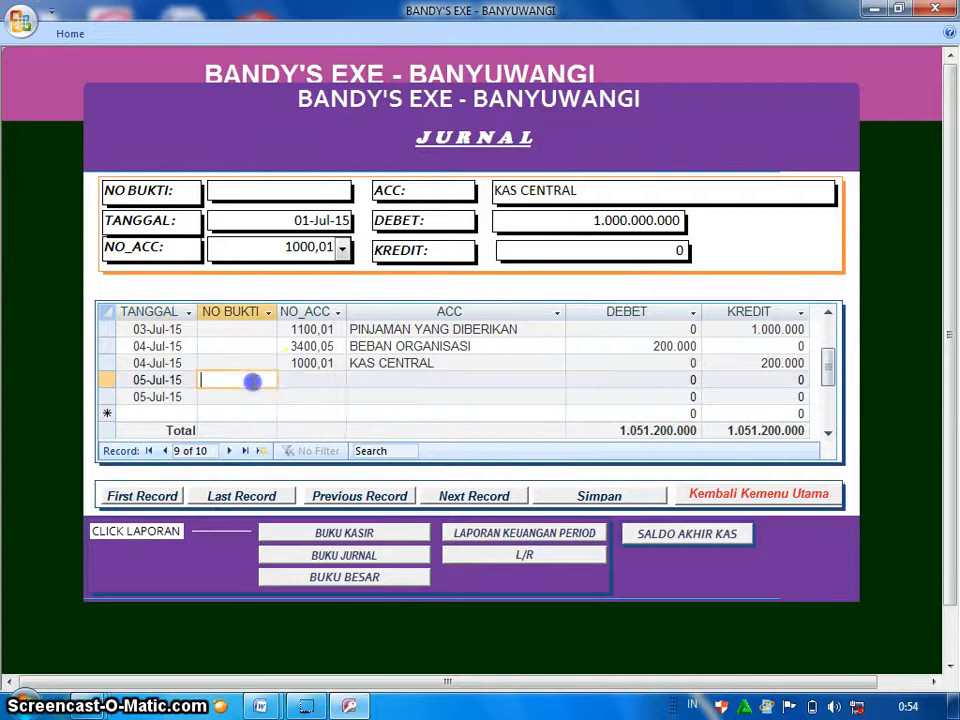
click(306, 379)
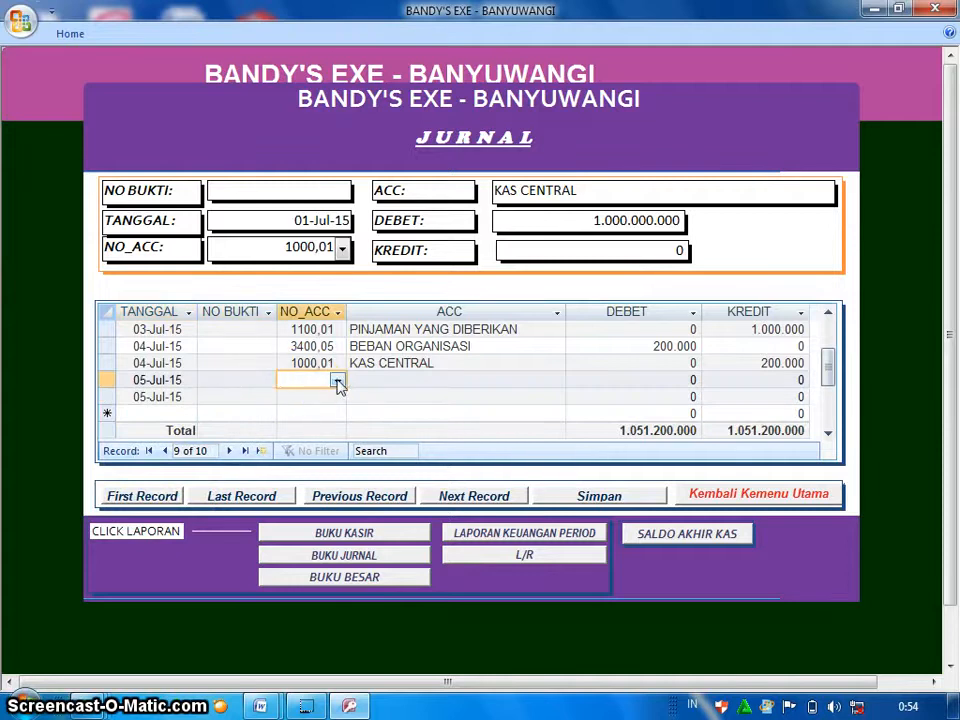
click(337, 380)
click(378, 430)
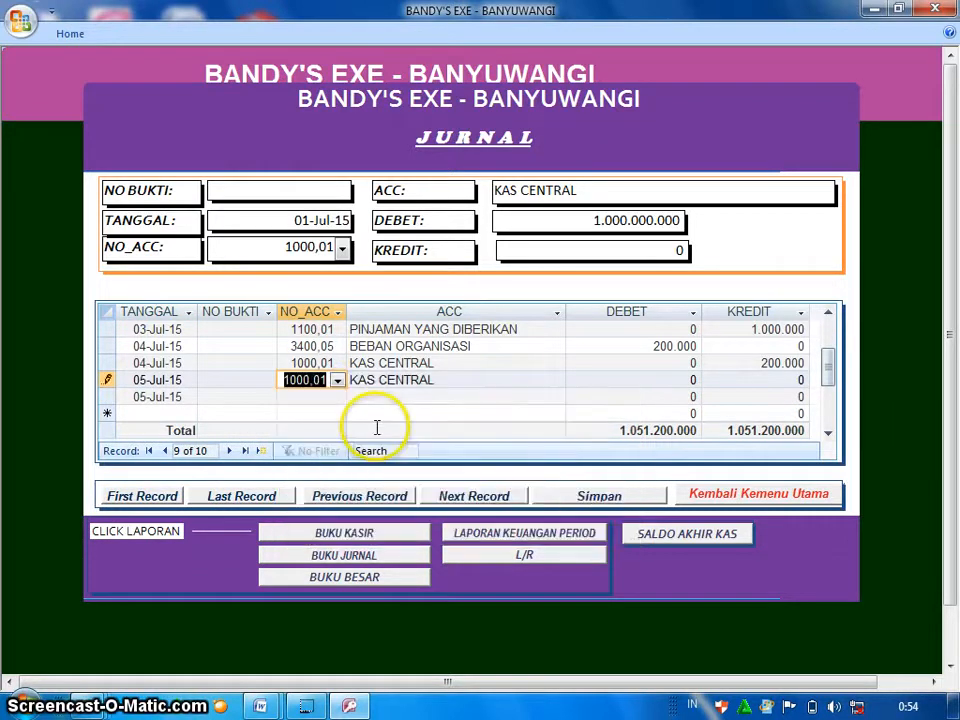
click(339, 400)
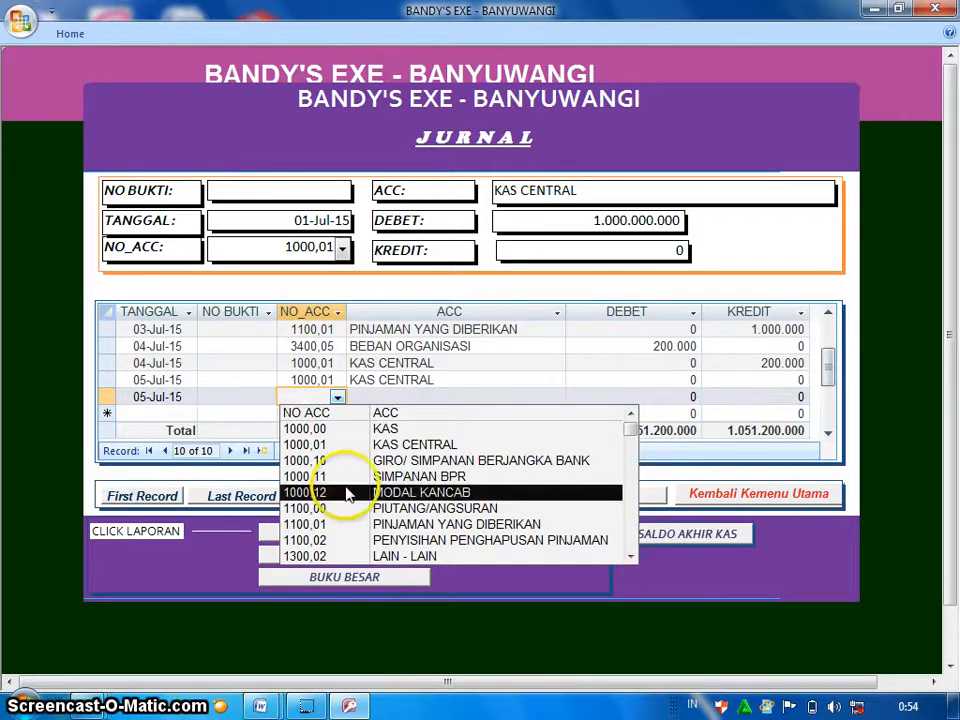
click(354, 555)
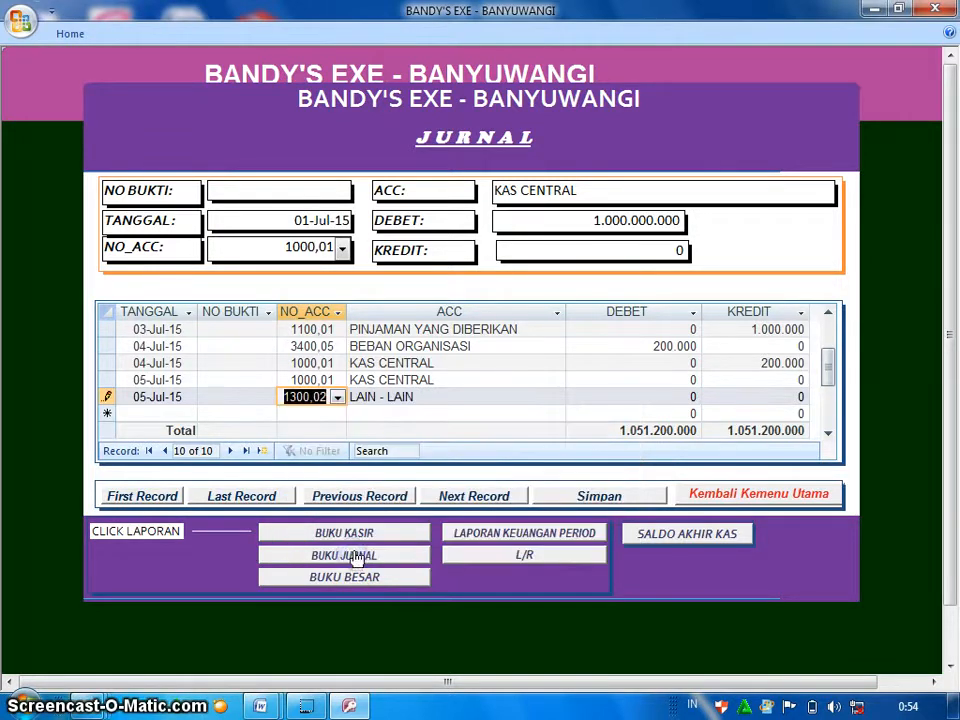
- Enter a 5.000.000 debit for the 05-Jul-15 KAS CENTRAL row and a 5.000.000 credit for LAIN - LAIN, and save the journal
click(640, 381)
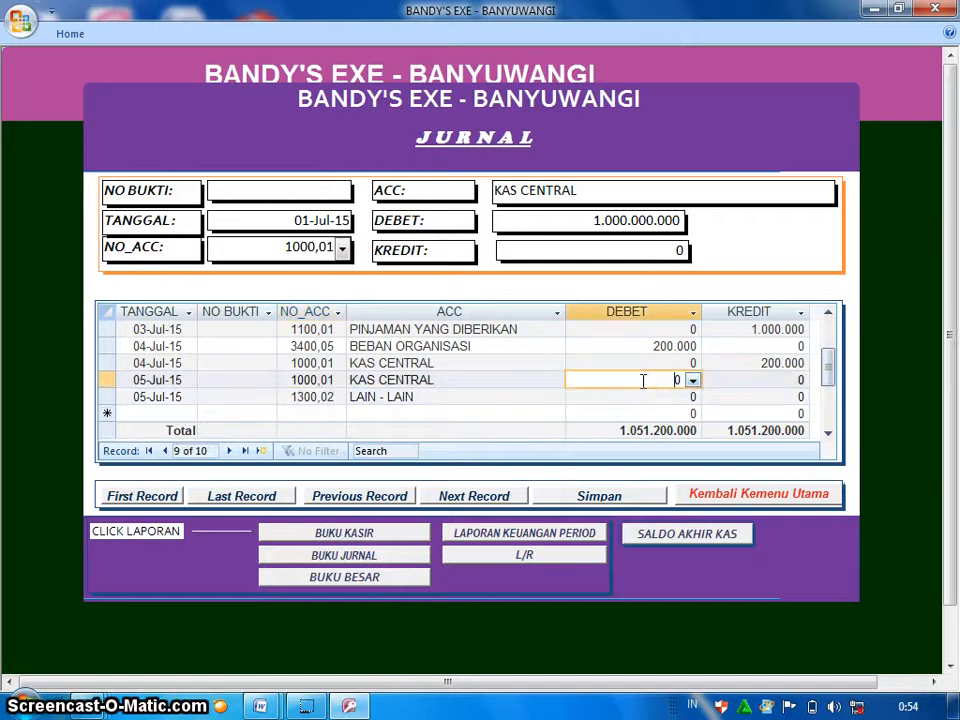
text(500000)
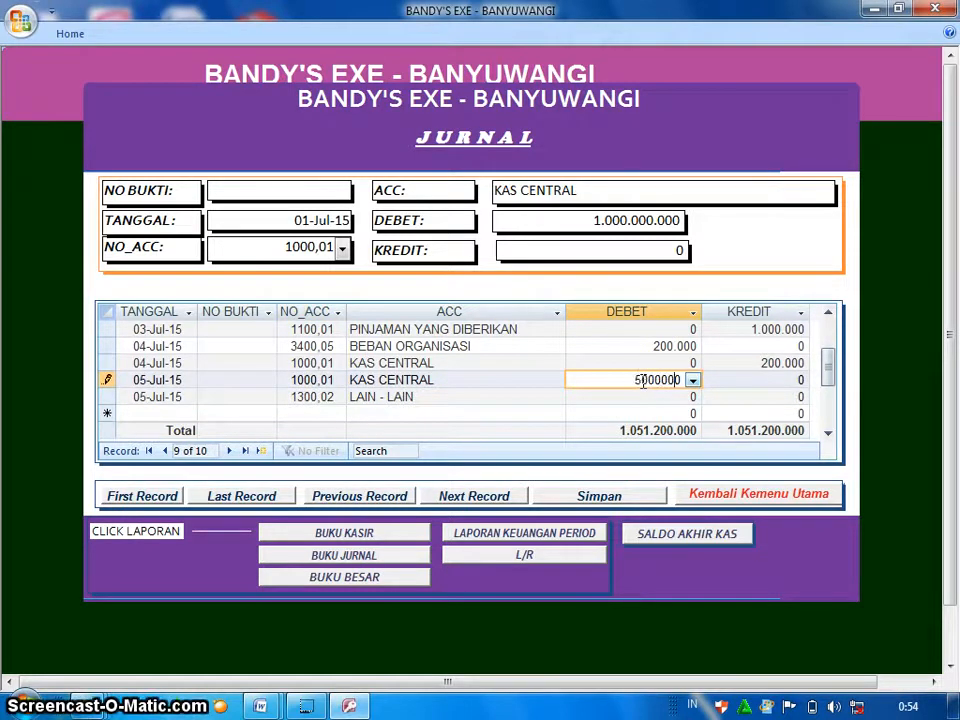
click(719, 398)
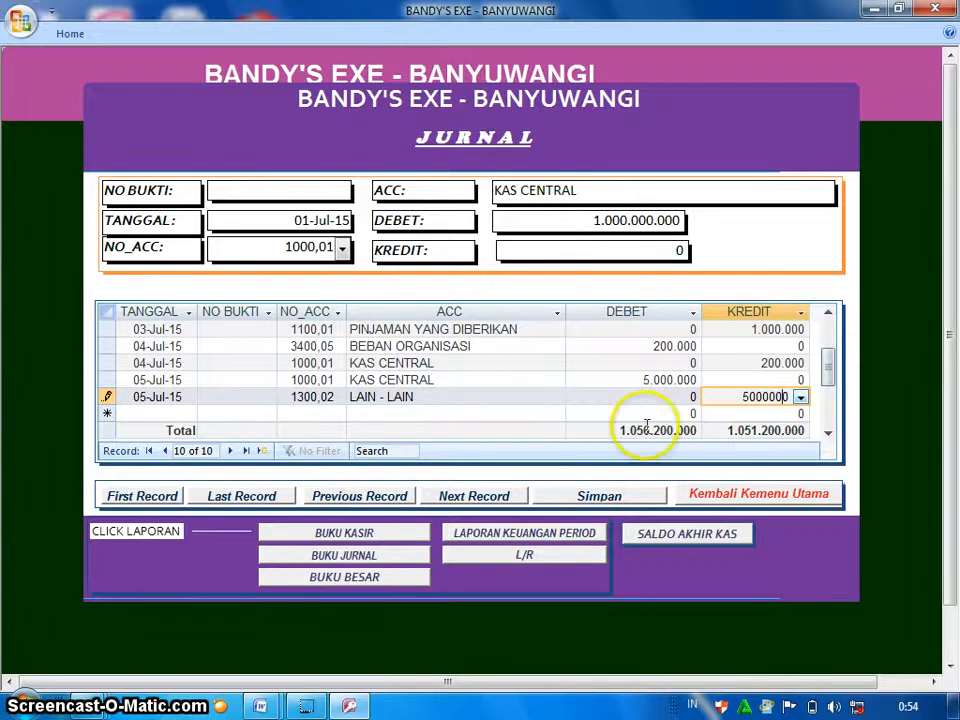
click(534, 414)
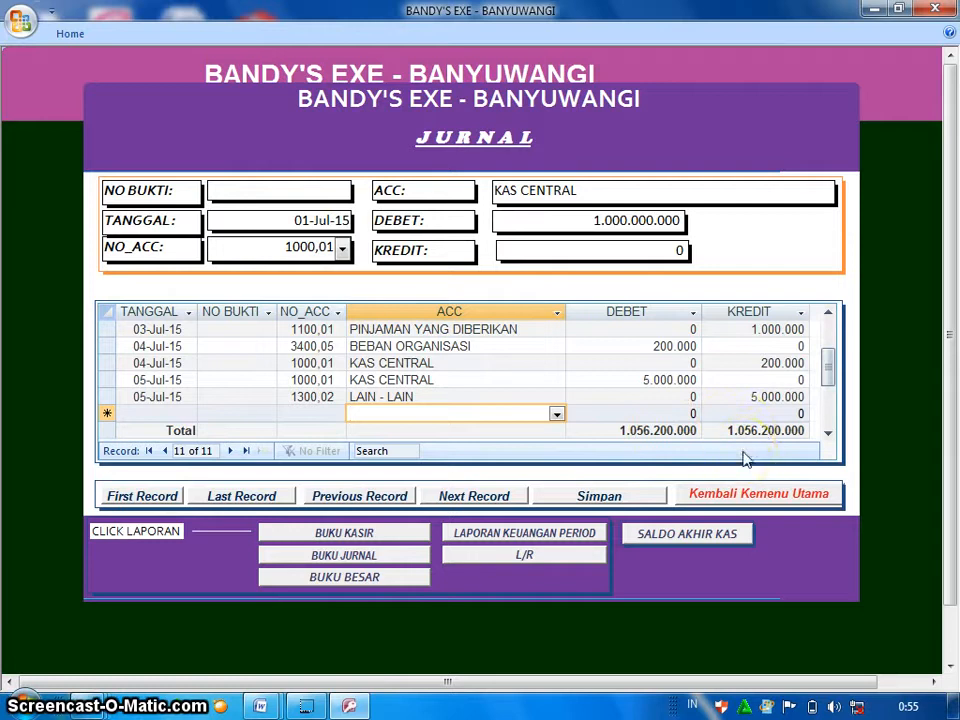
click(619, 498)
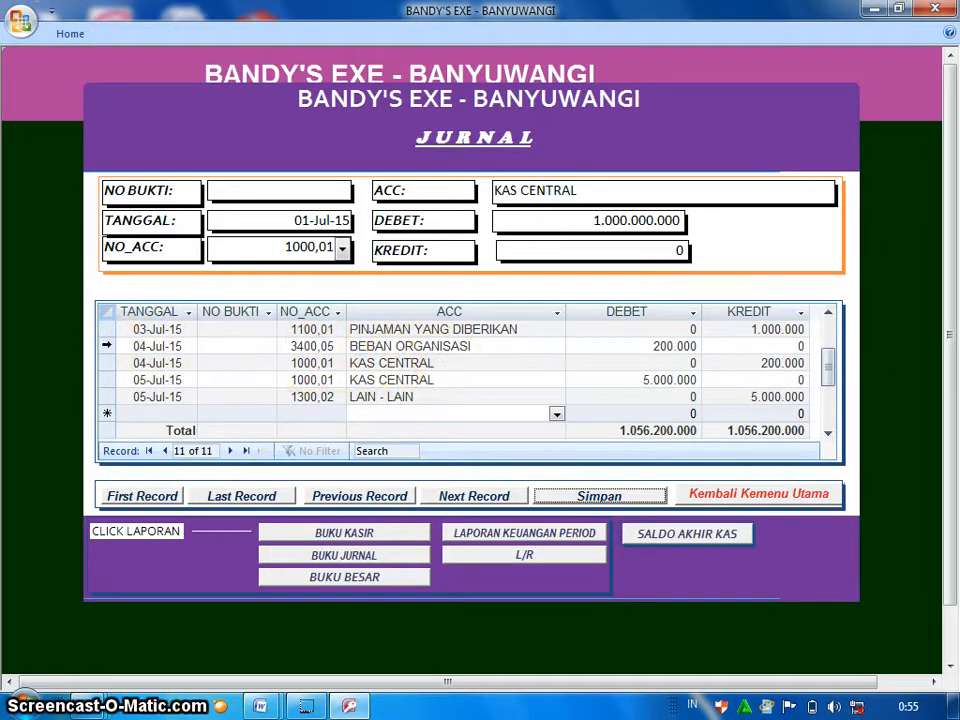
- Delete the two 04-Jul-15 journal records, BEBAN ORGANISASI and KAS CENTRAL
click(106, 345)
drag(106, 345, 106, 357)
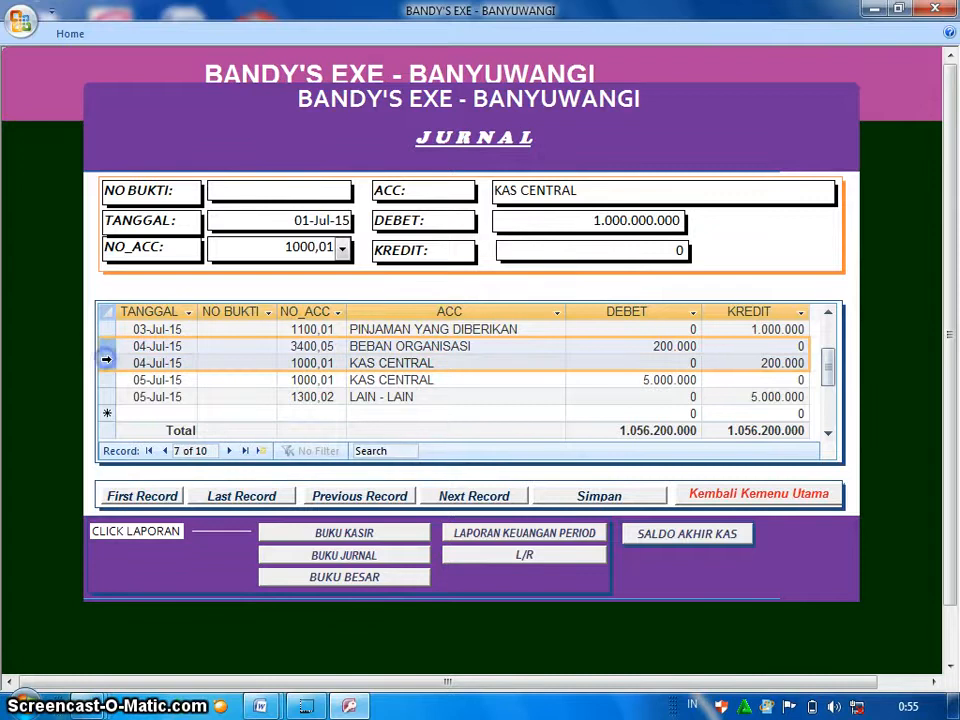
key(Delete)
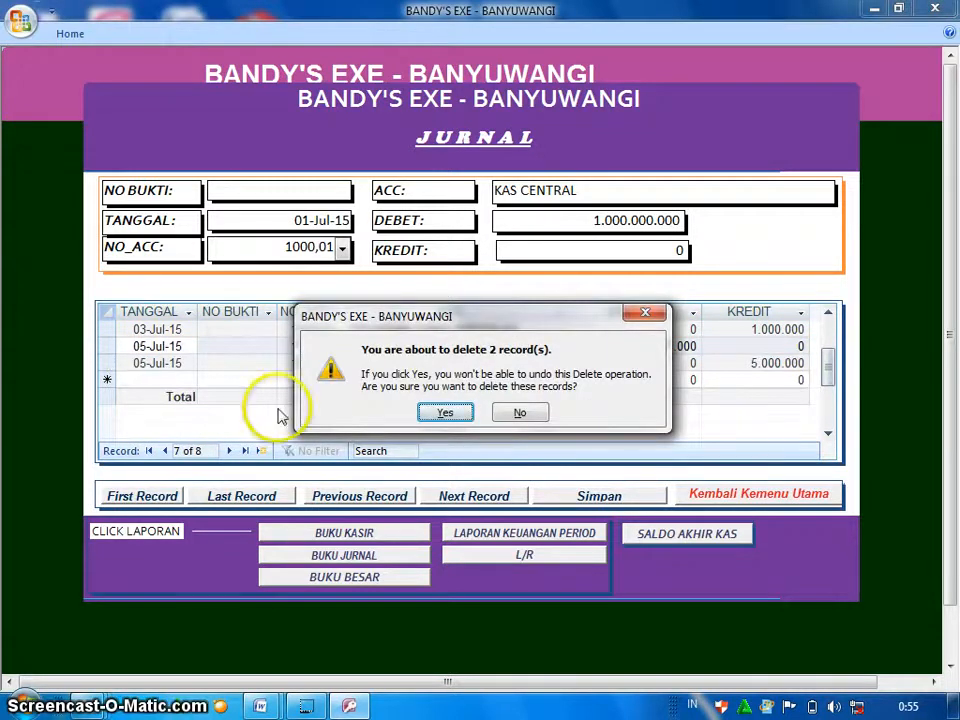
click(445, 413)
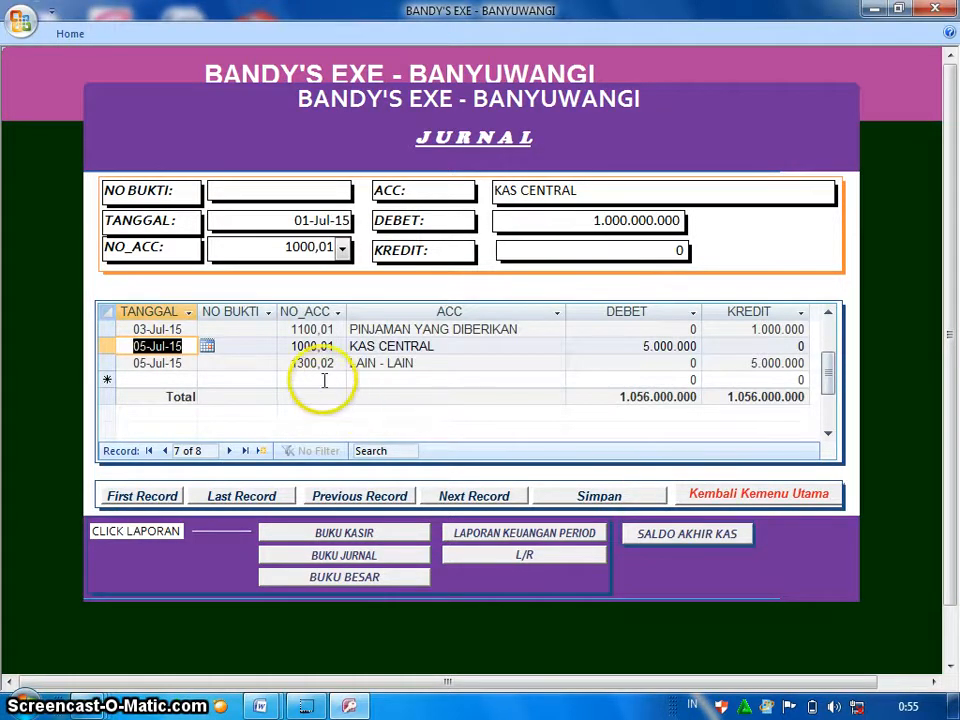
- Add two more journal rows below the existing entries, both dated 06/07/2015
click(176, 378)
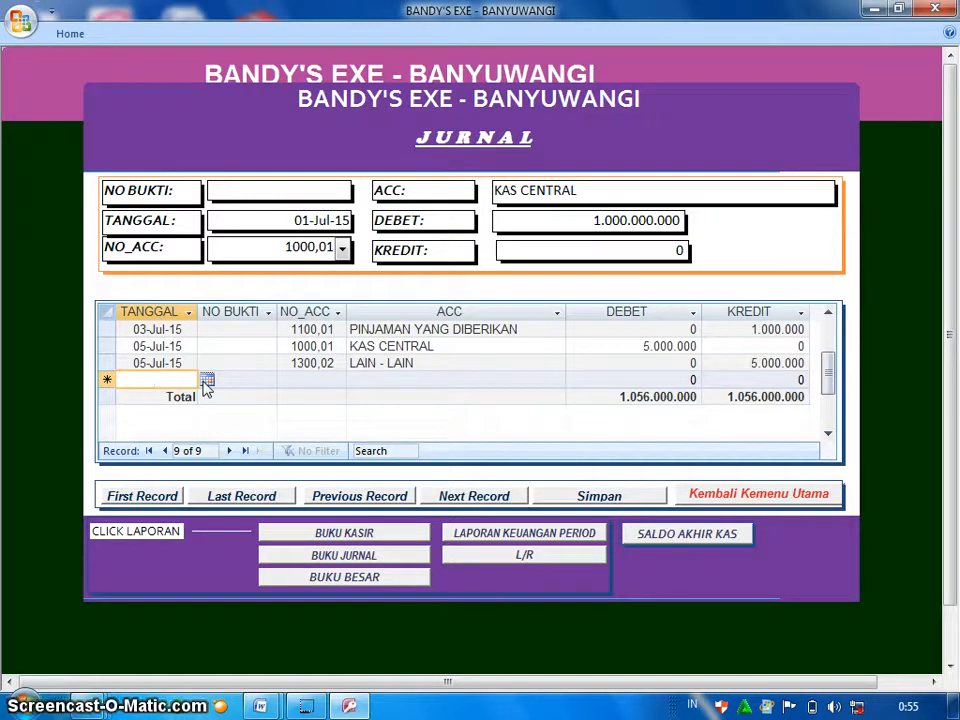
click(206, 382)
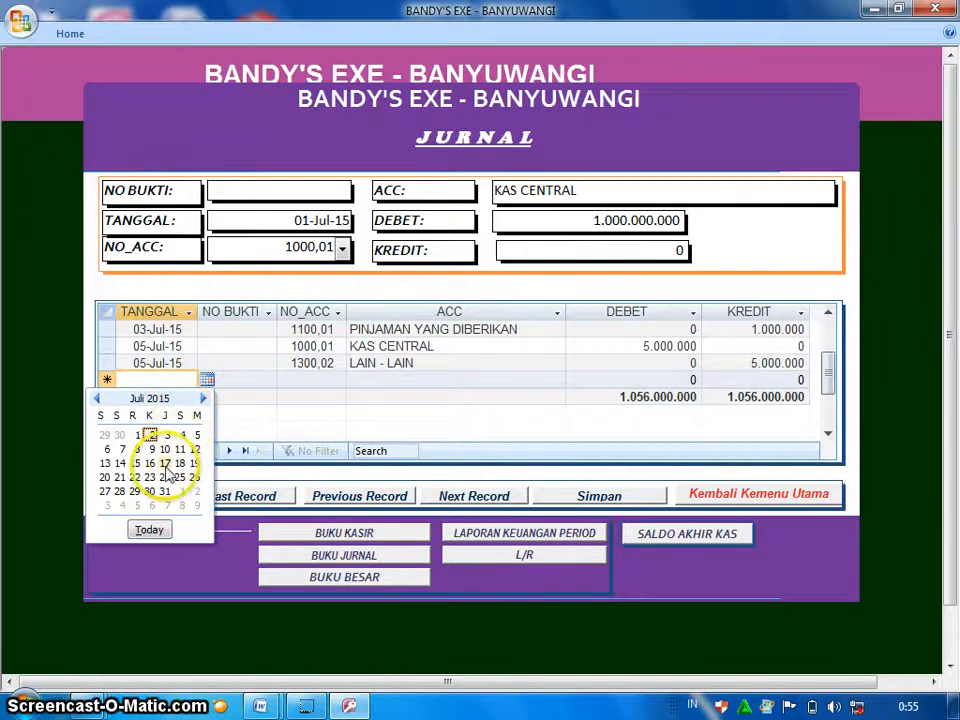
click(108, 450)
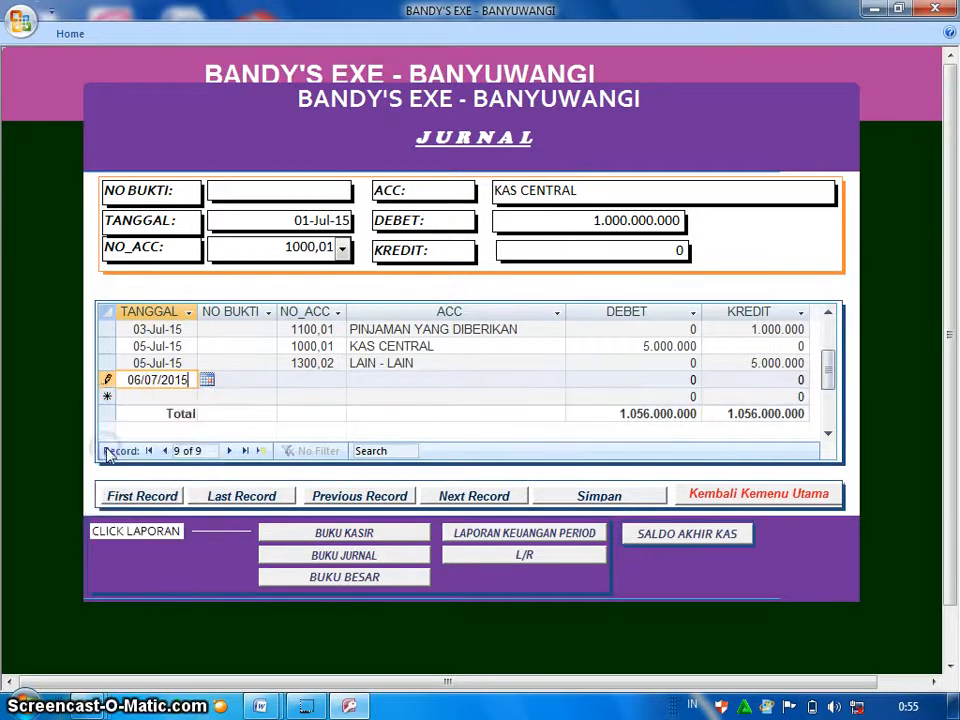
click(177, 397)
click(207, 397)
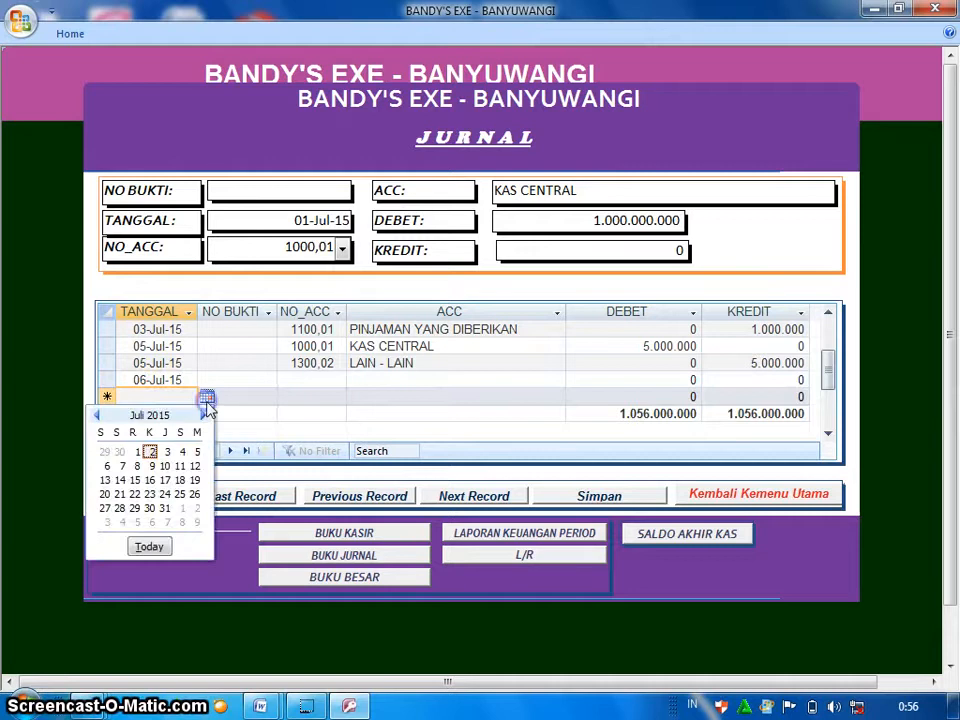
click(107, 466)
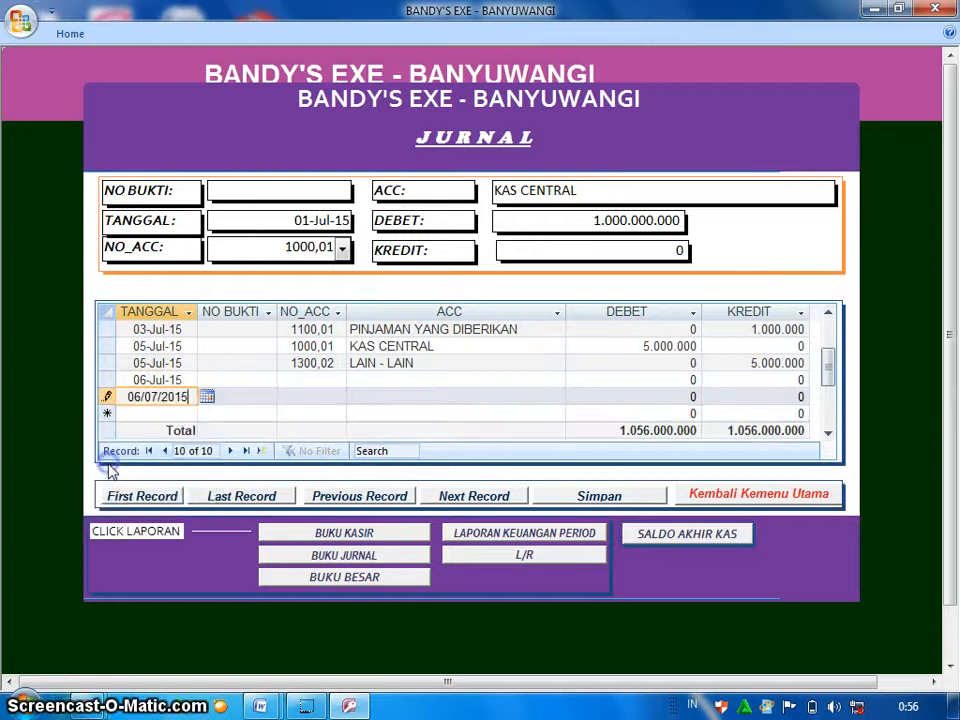
- Assign account 1100,01 PINJAMAN YANG DIBERIKAN to the first 06-Jul-15 row and 1000,01 KAS CENTRAL to the second
click(313, 381)
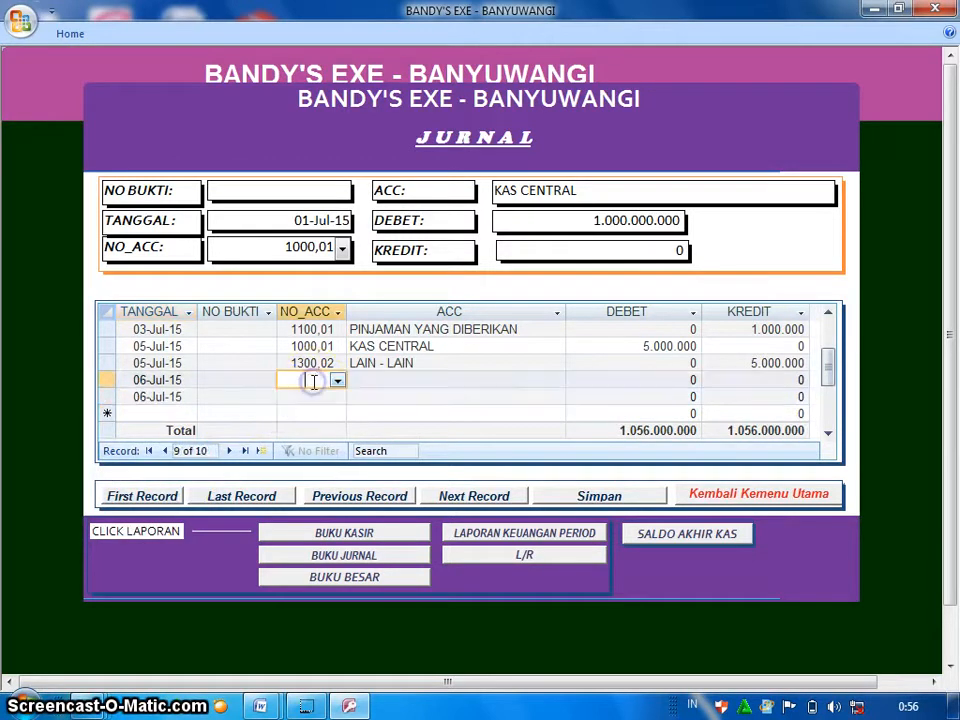
click(337, 381)
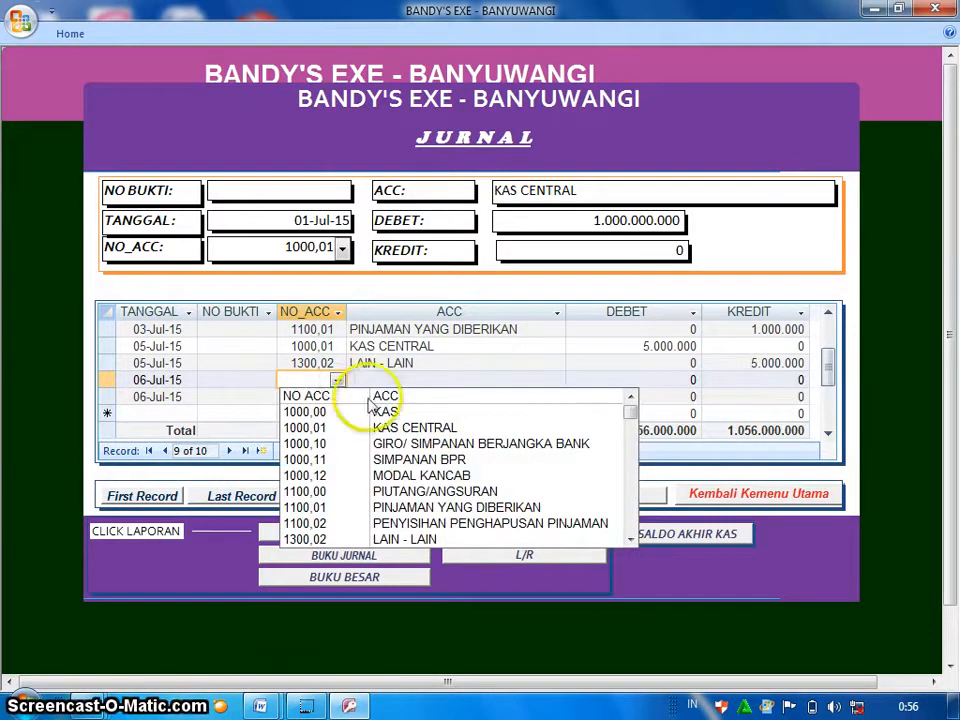
click(424, 507)
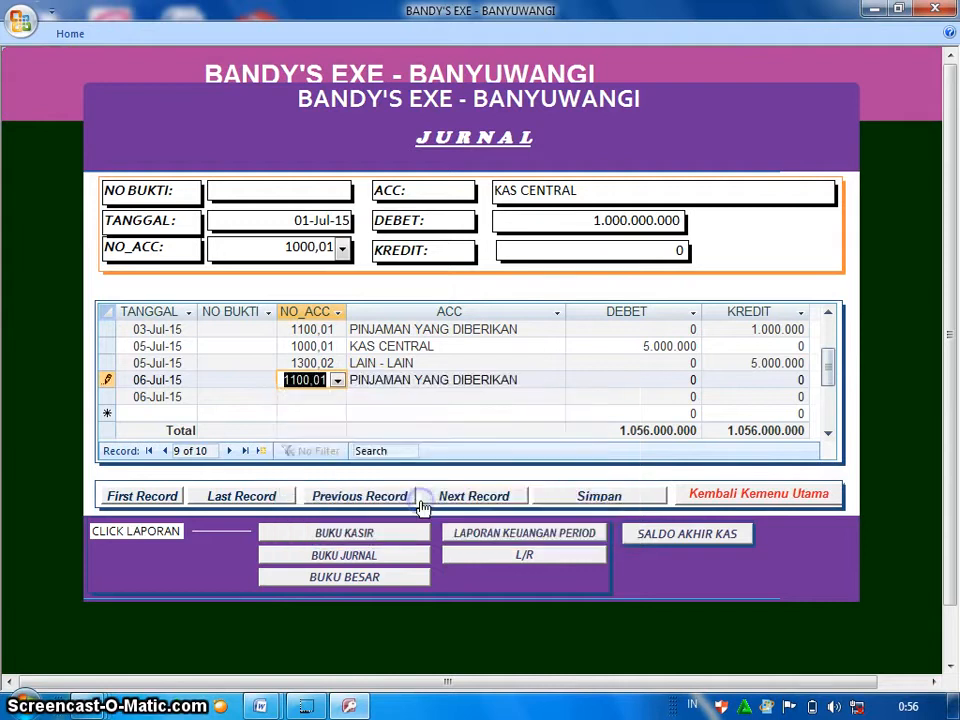
click(337, 397)
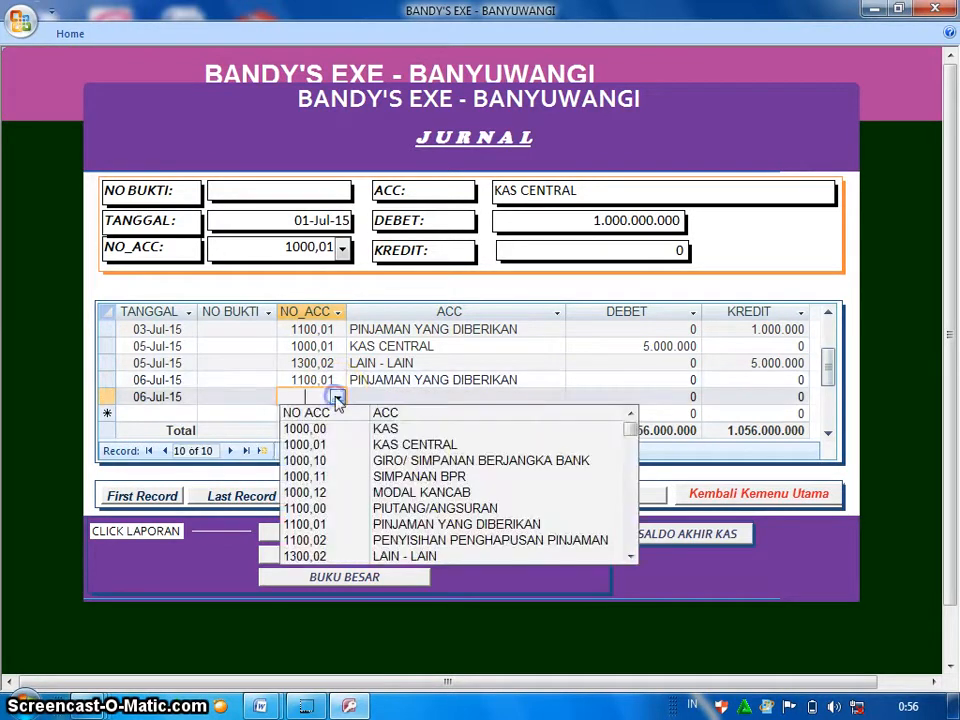
click(406, 445)
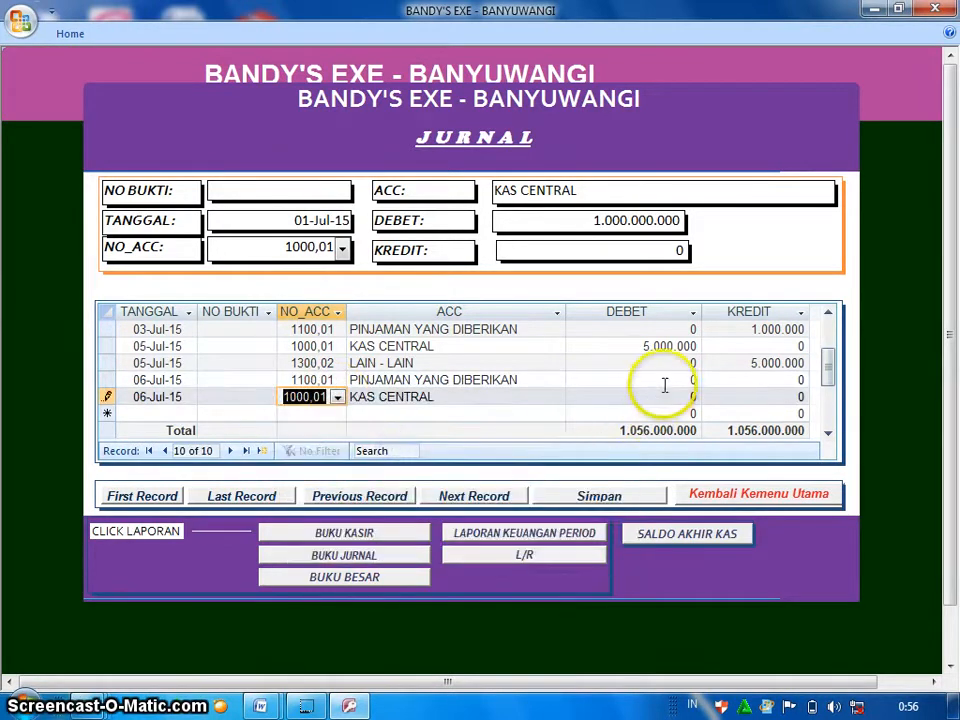
- Enter a 10.000.000 debit for the 06-Jul-15 PINJAMAN YANG DIBERIKAN row and a 10.000.000 credit for the KAS CENTRAL row
click(664, 381)
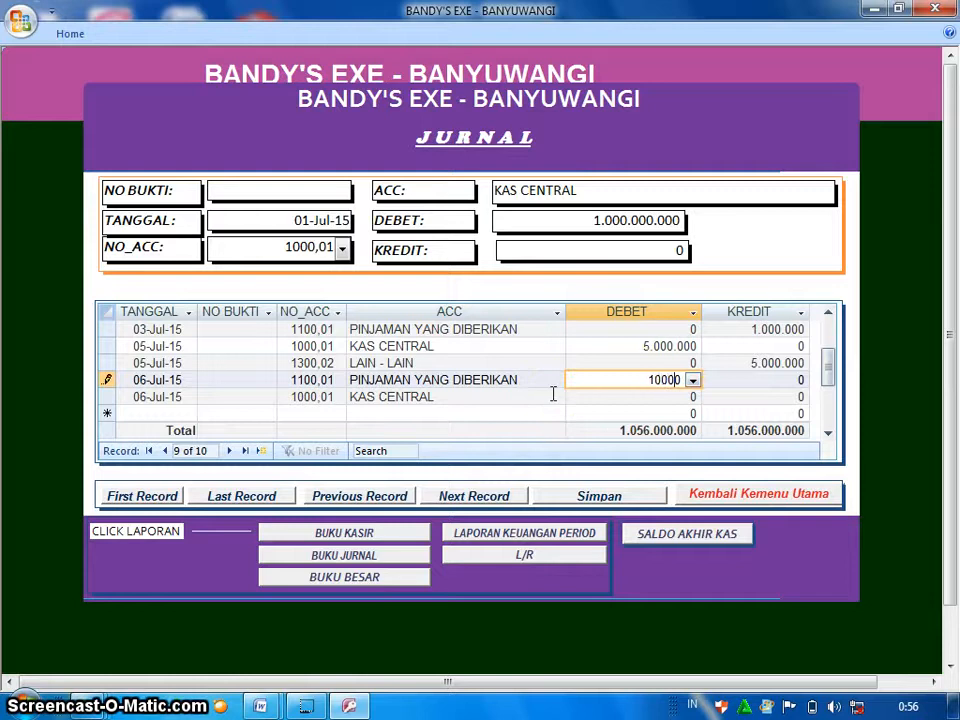
text(1.000.000.0)
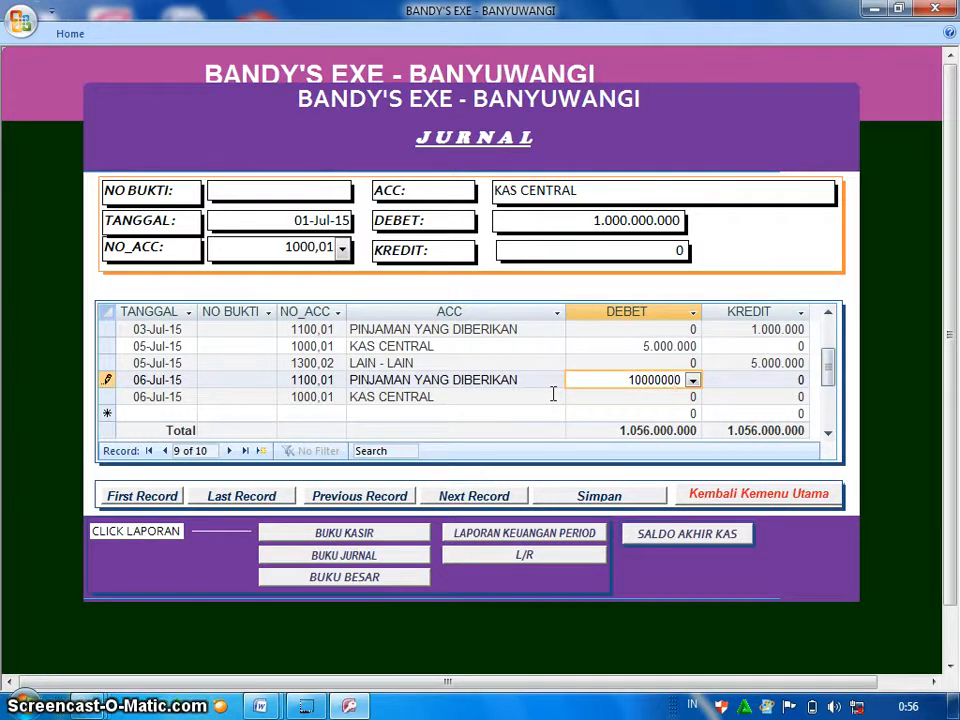
click(722, 397)
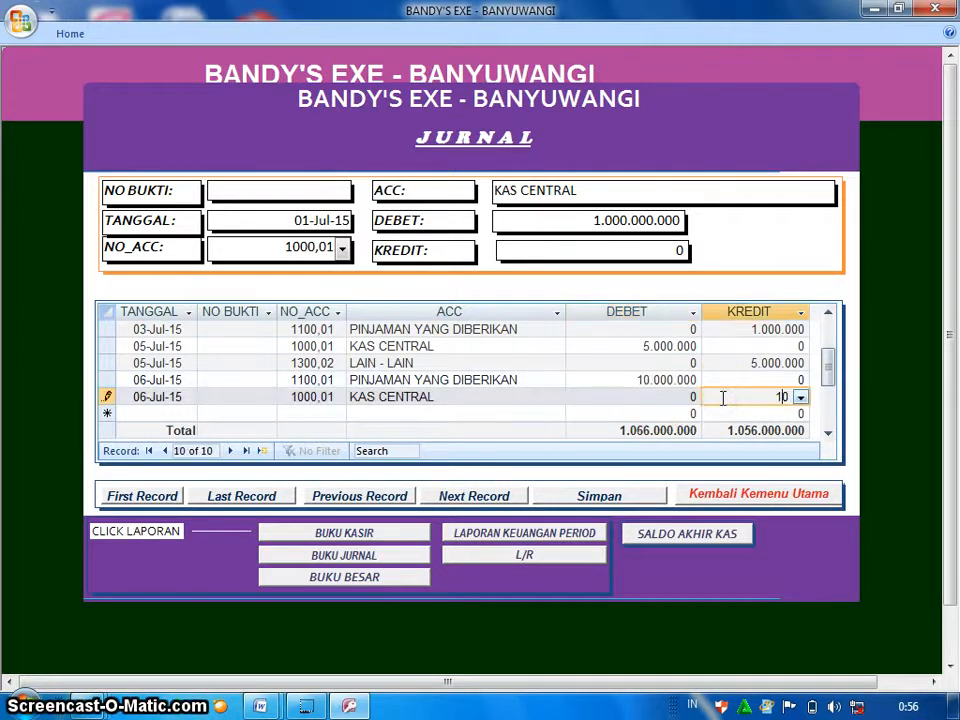
text(10000000)
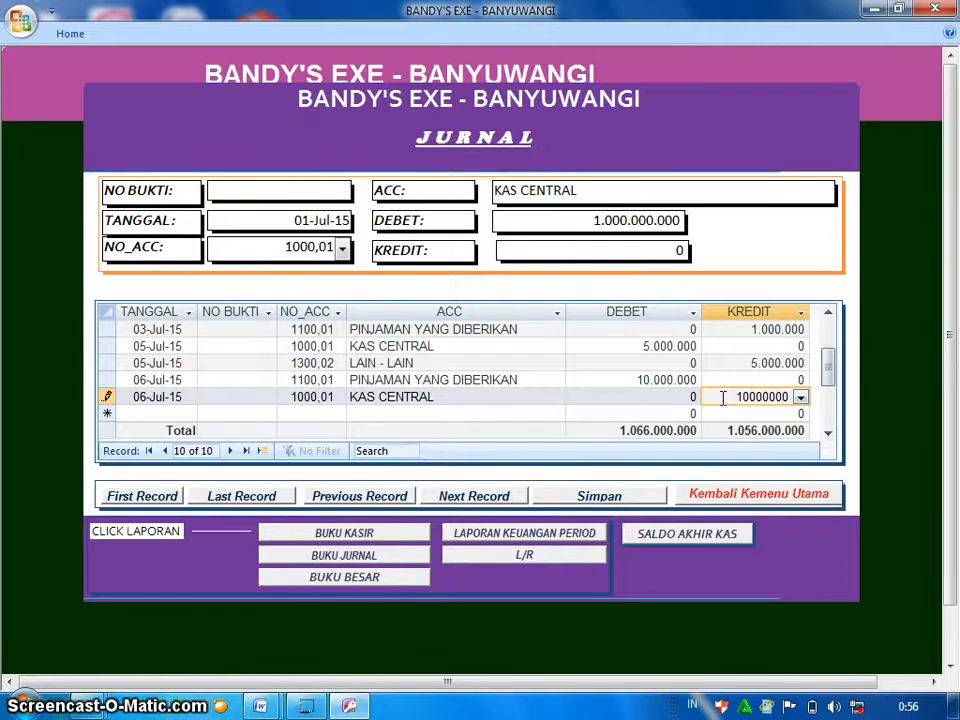
click(249, 413)
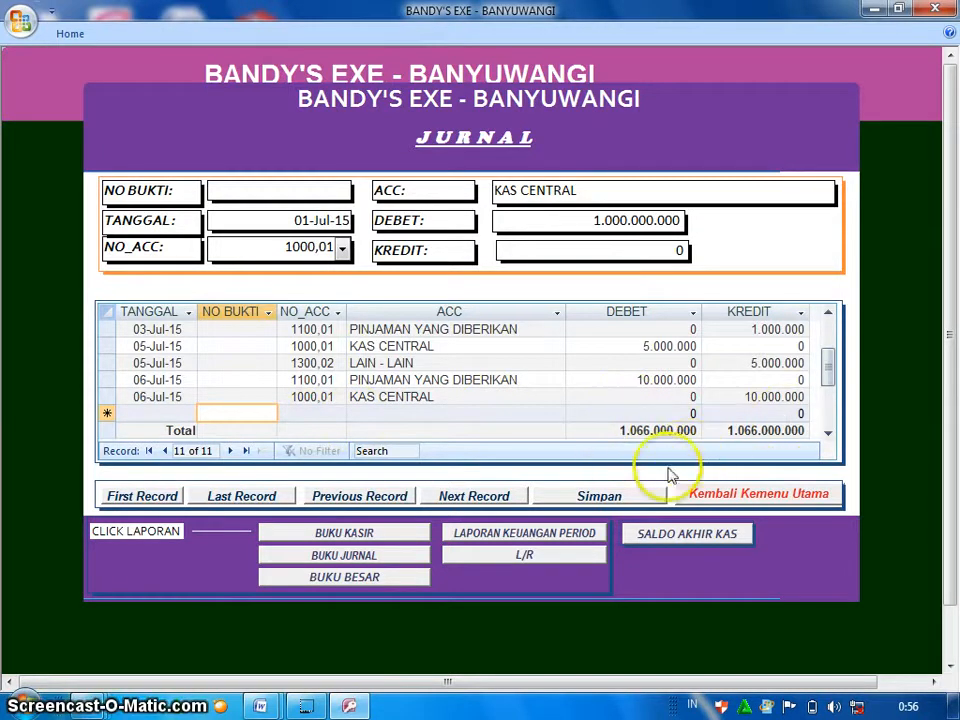
- Save the journal entries and review the BUKU KASIR cash book report, closing it when done
click(629, 500)
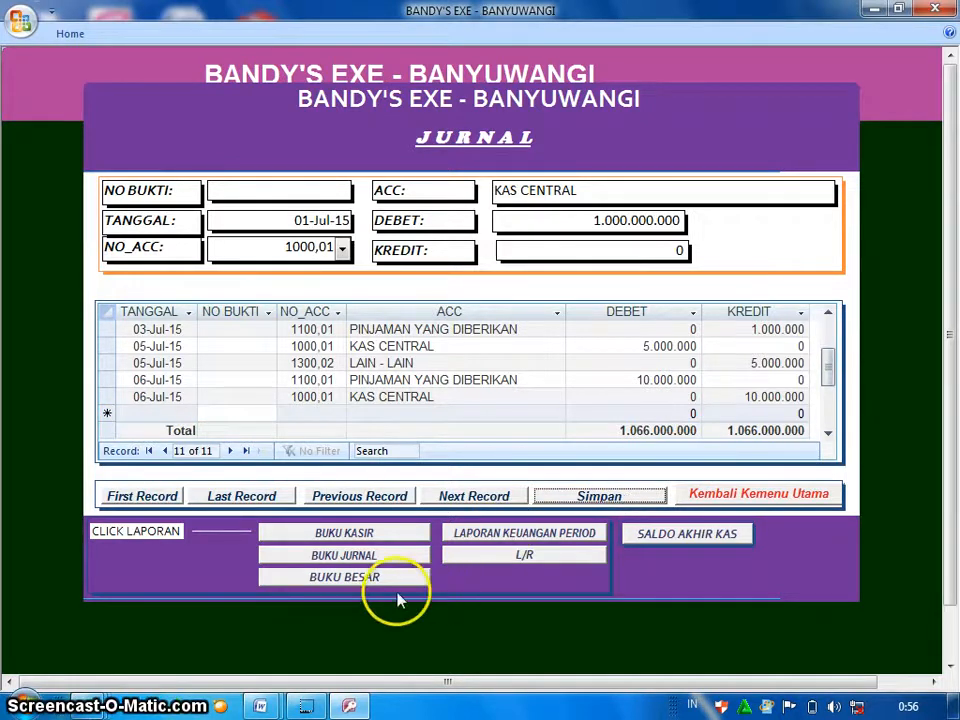
click(368, 536)
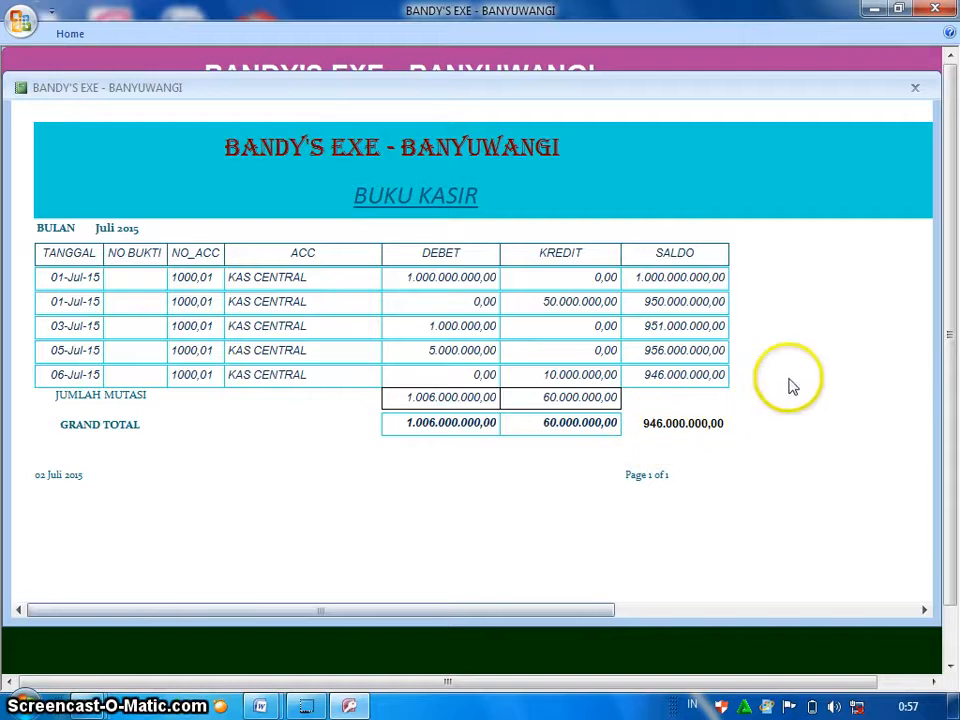
click(917, 91)
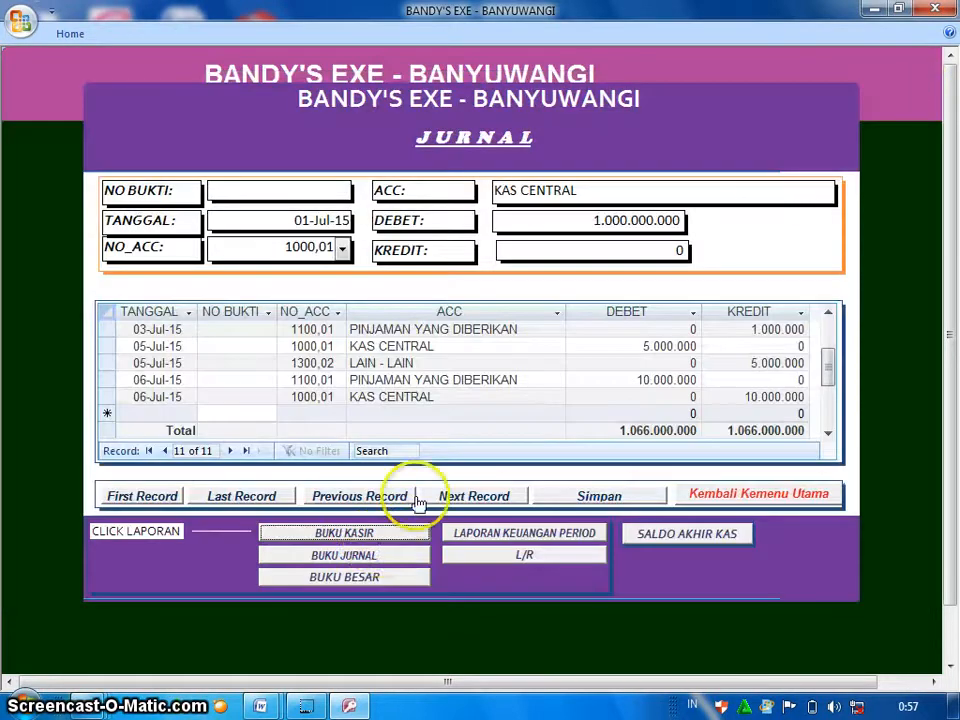
- Review the BUKU JURNAL report, and examine the accounts and closing balance in the BUKU BESAR ledger report
click(352, 558)
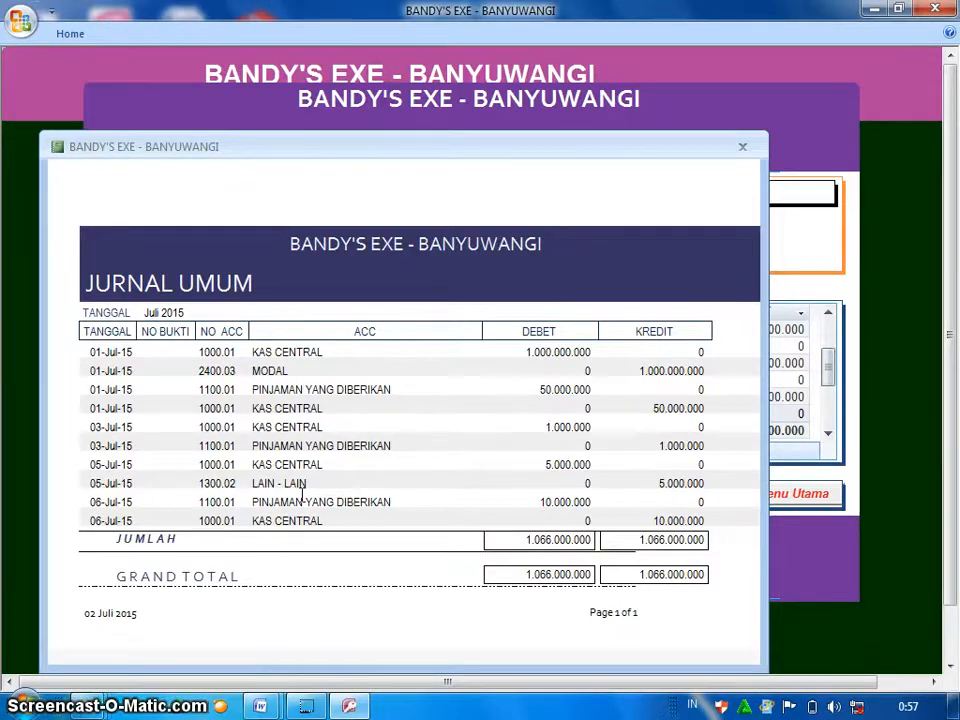
click(743, 150)
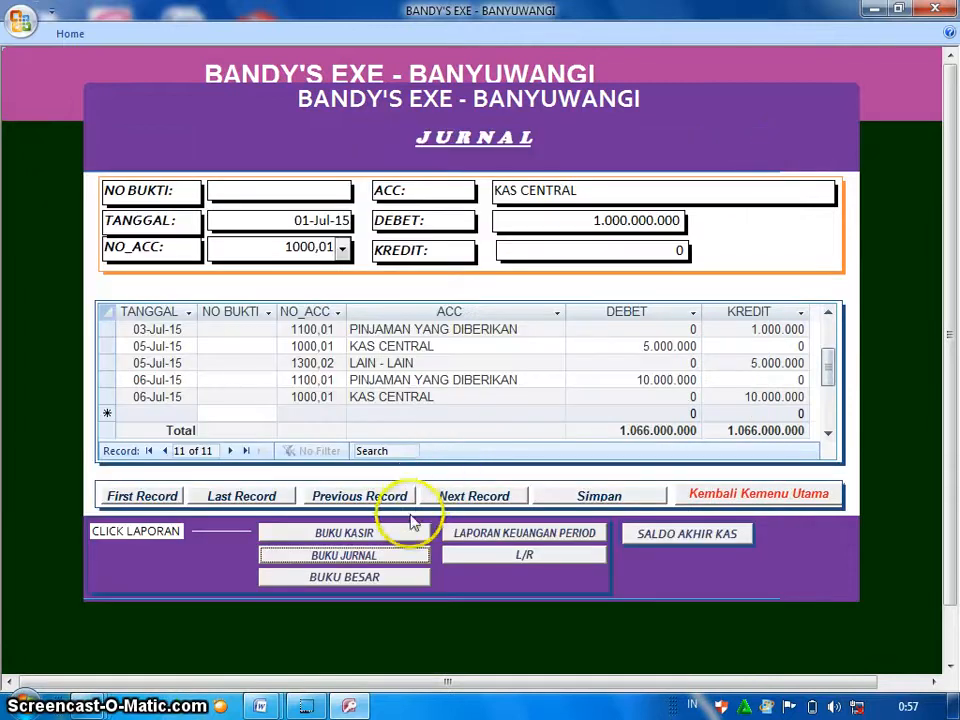
click(394, 577)
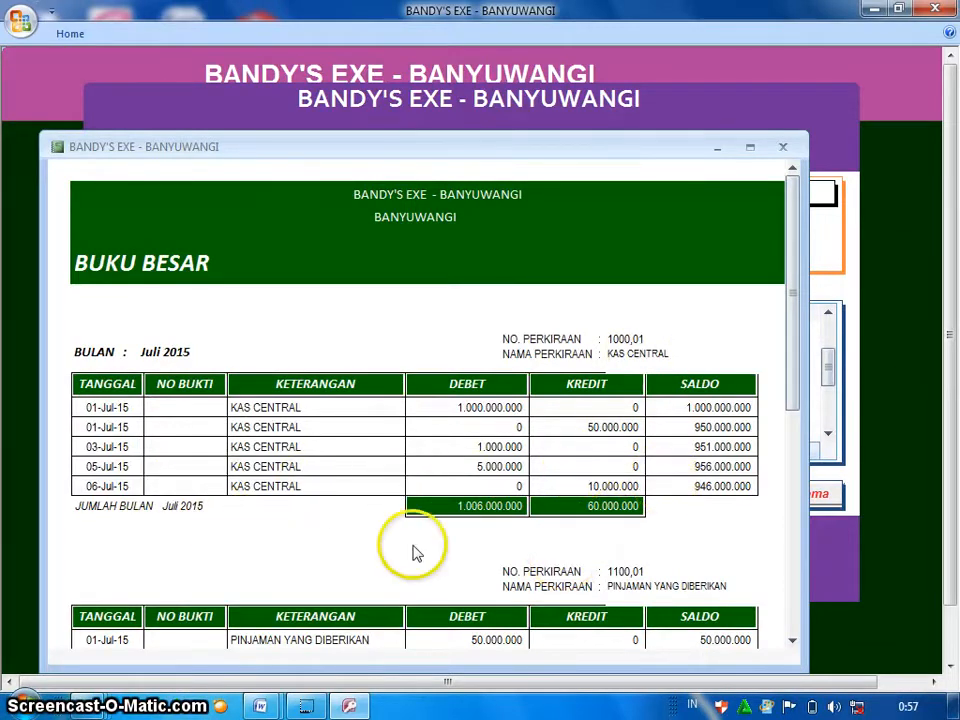
click(792, 640)
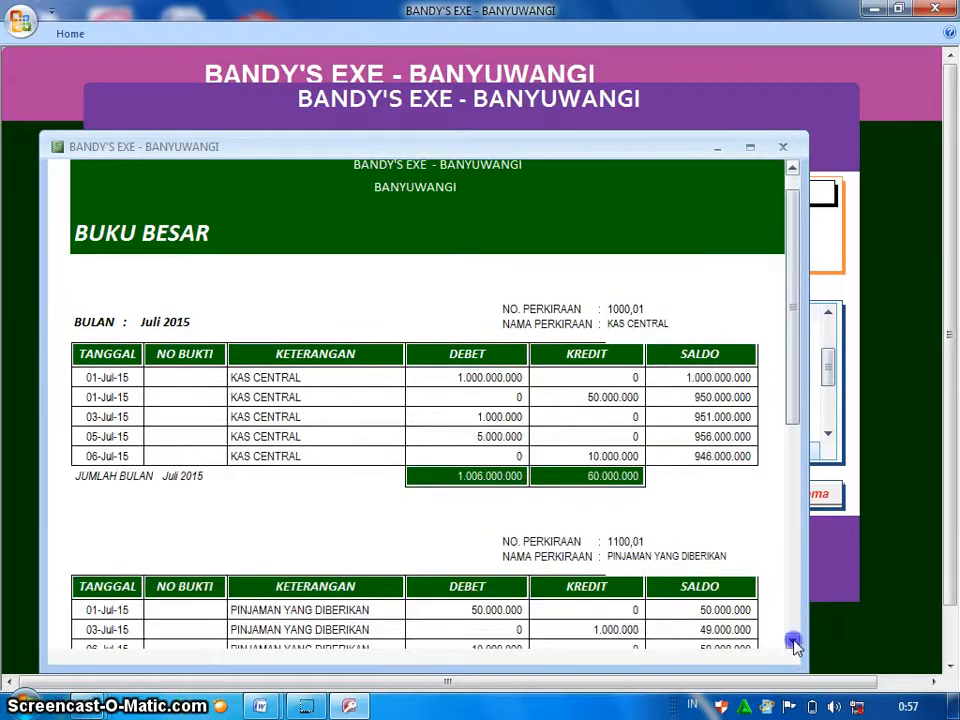
drag(792, 640, 792, 640)
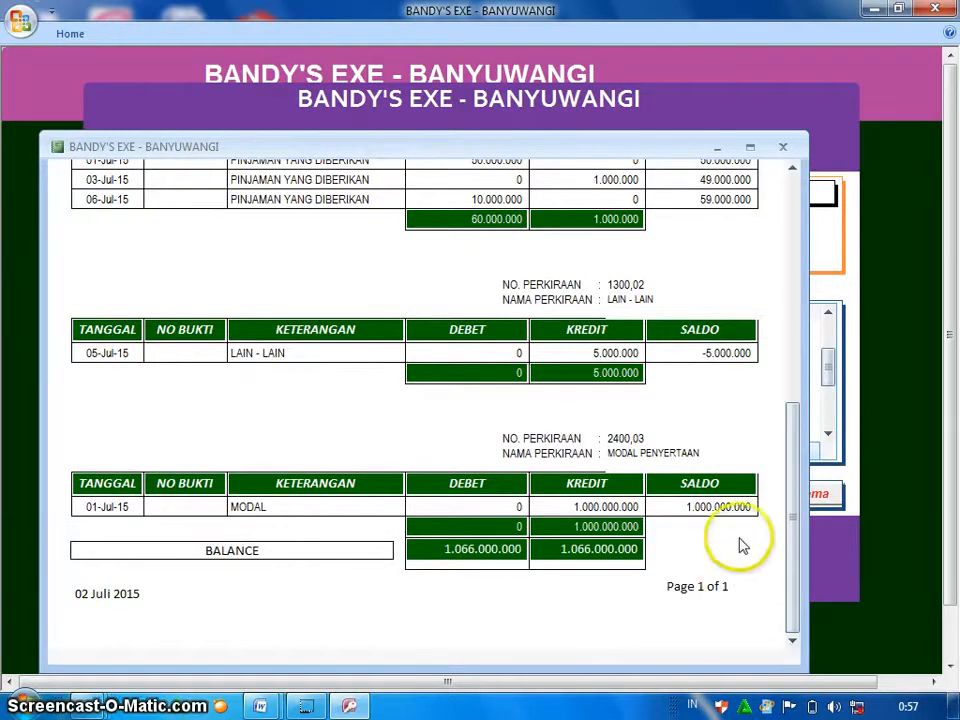
click(792, 170)
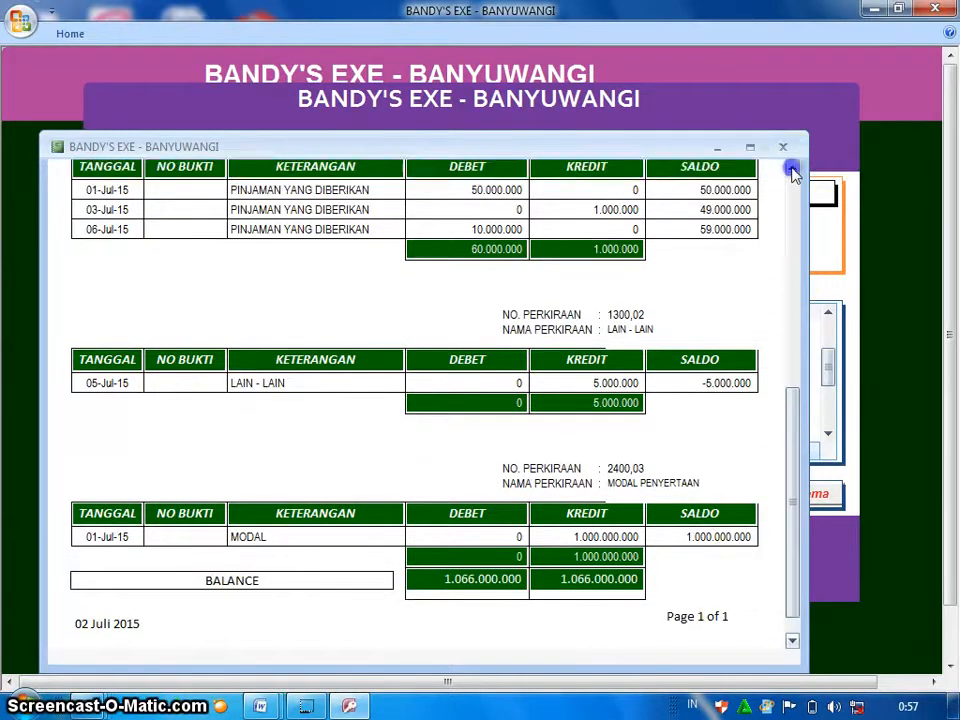
drag(792, 170, 792, 170)
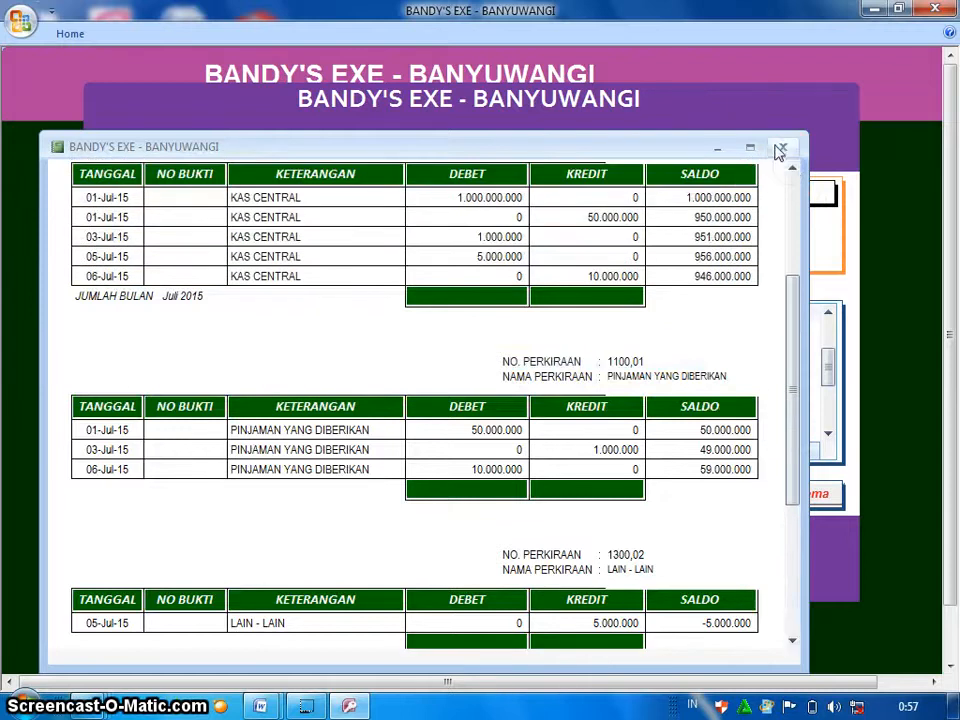
click(780, 150)
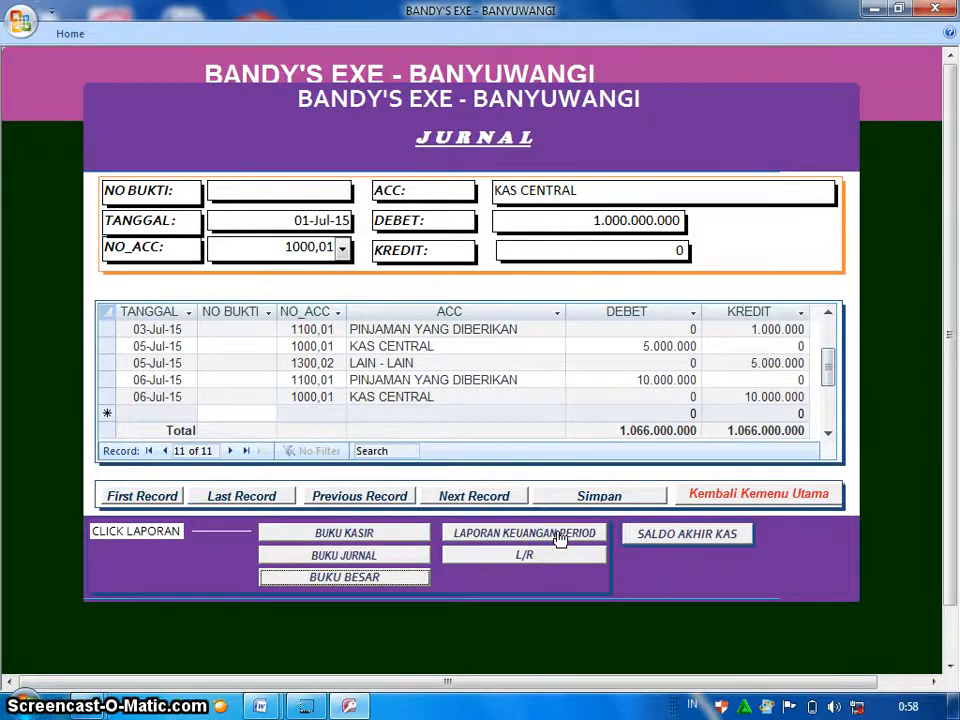
- Run the LAPORAN KEUANGAN PERIOD report from 1/7/2015 to 6/7/2015, and review the L/R profit and loss report
click(827, 313)
click(827, 314)
click(827, 314)
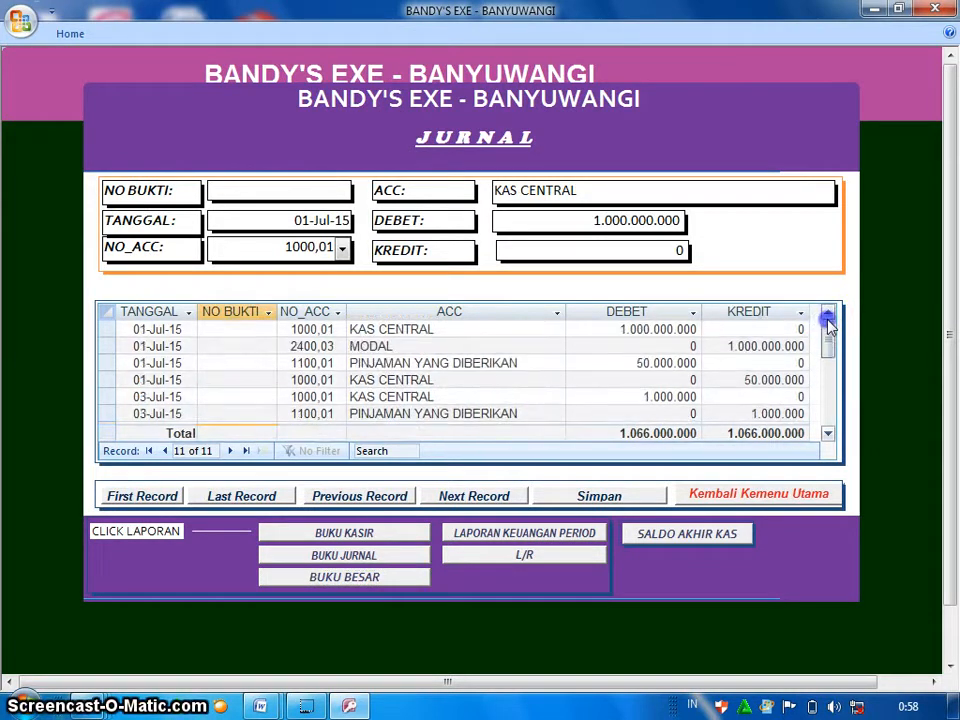
click(847, 412)
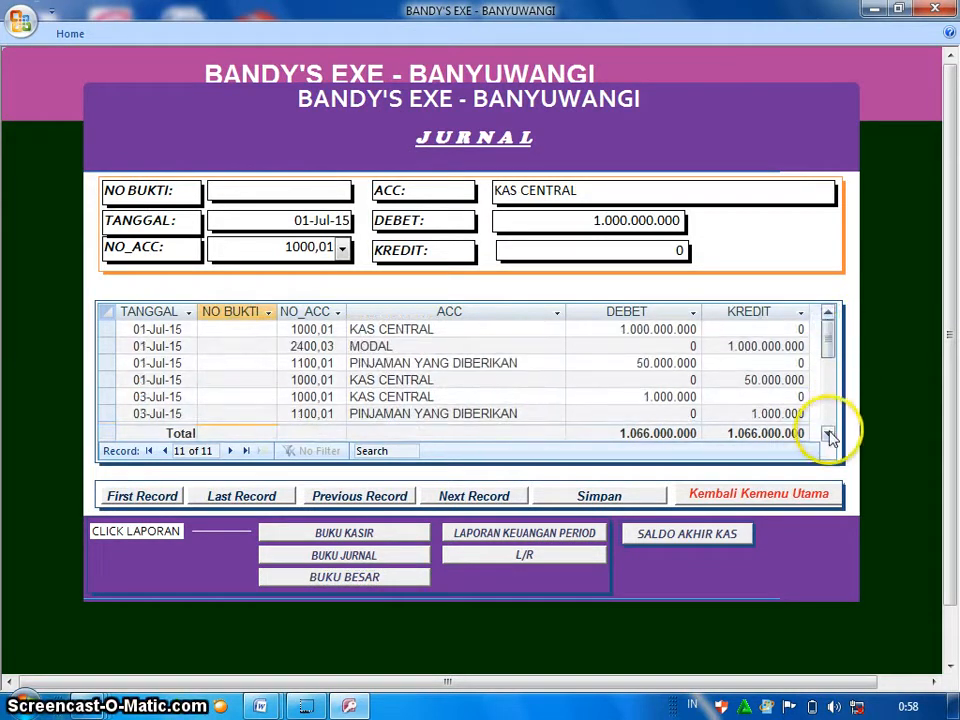
click(828, 433)
click(828, 433)
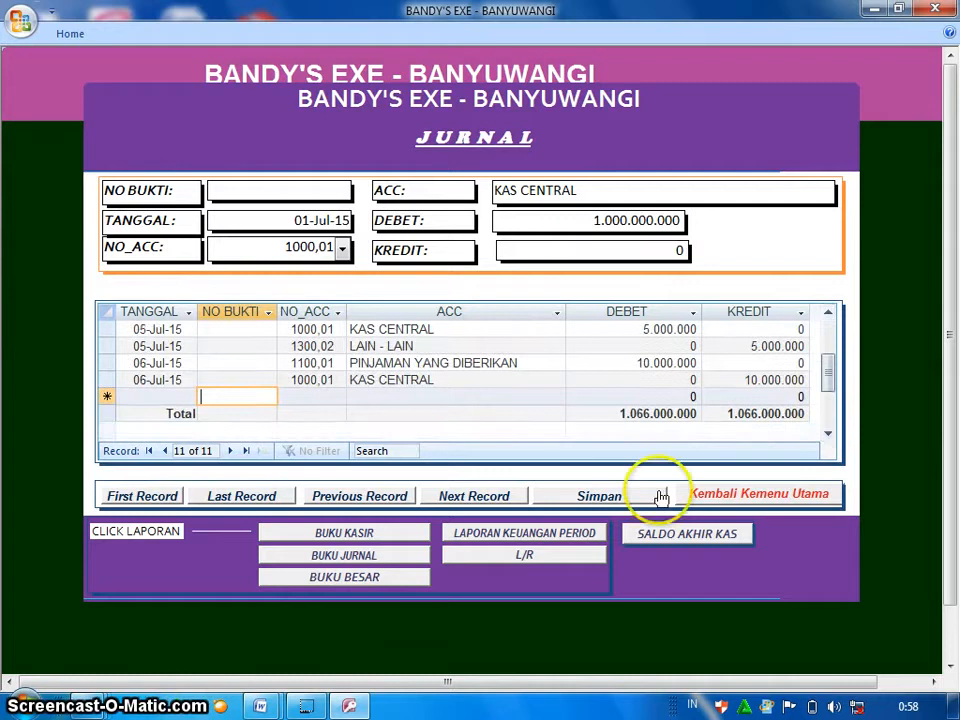
click(557, 539)
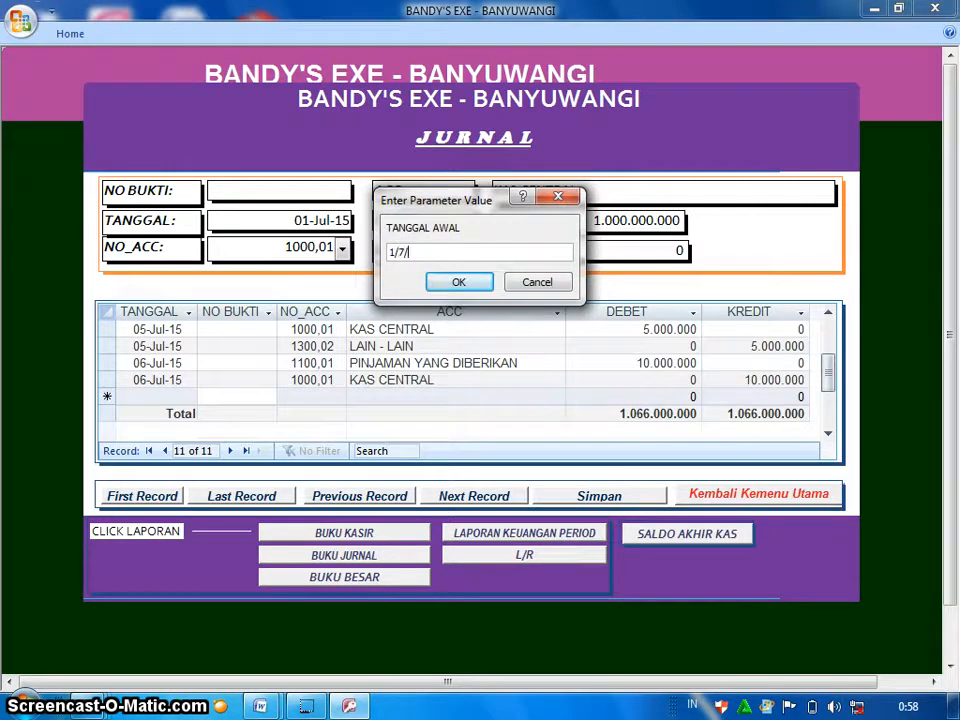
text(1/7/2015)
key(Return)
text(6/7/2015)
key(Return)
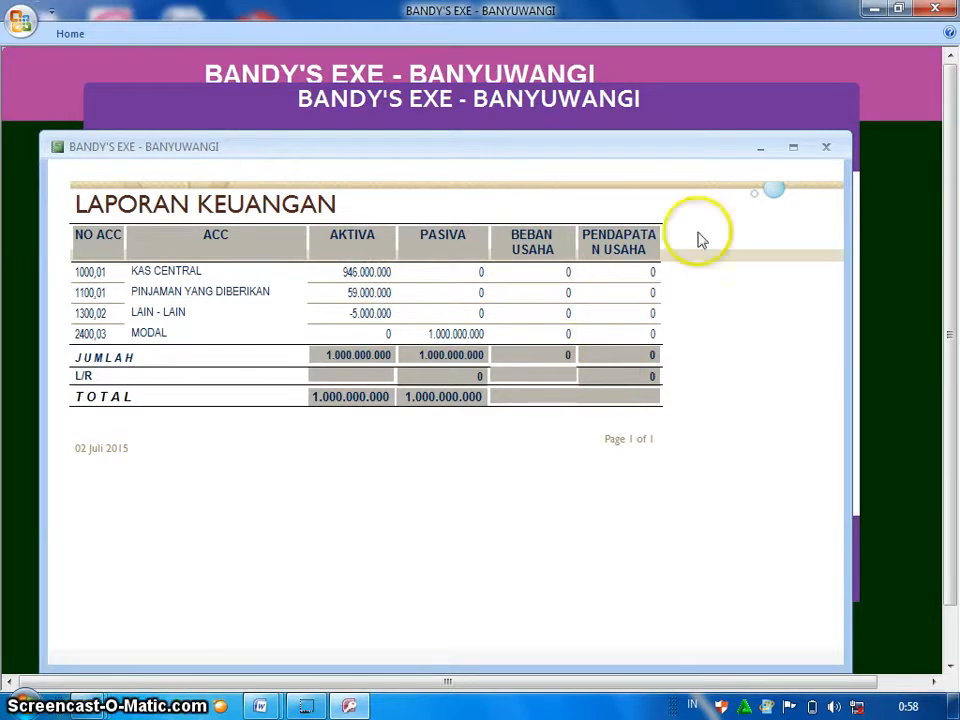
click(822, 150)
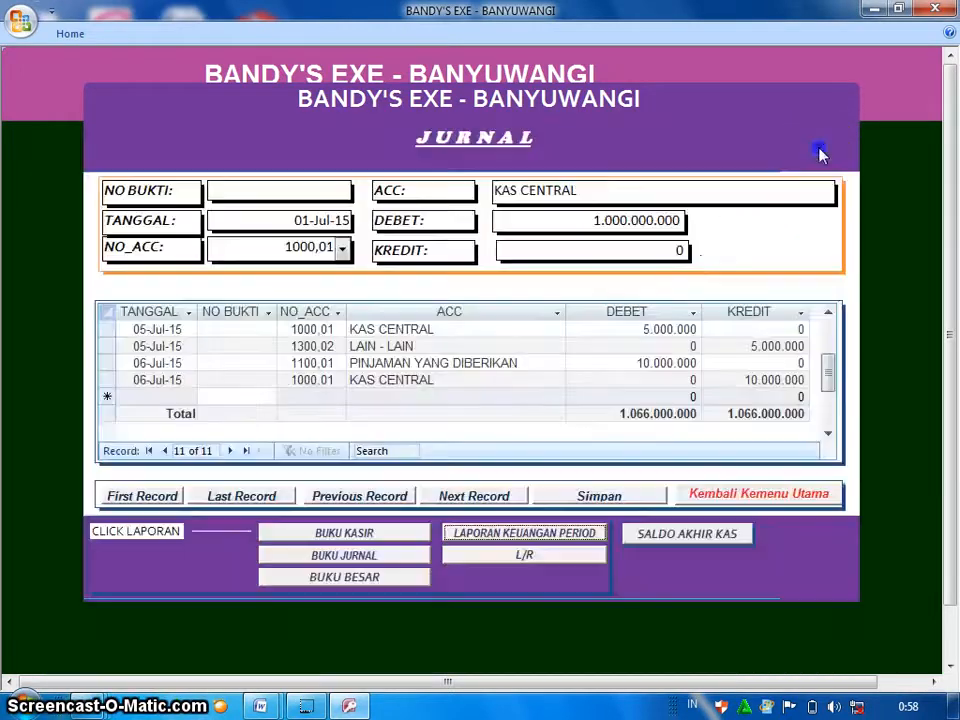
click(525, 557)
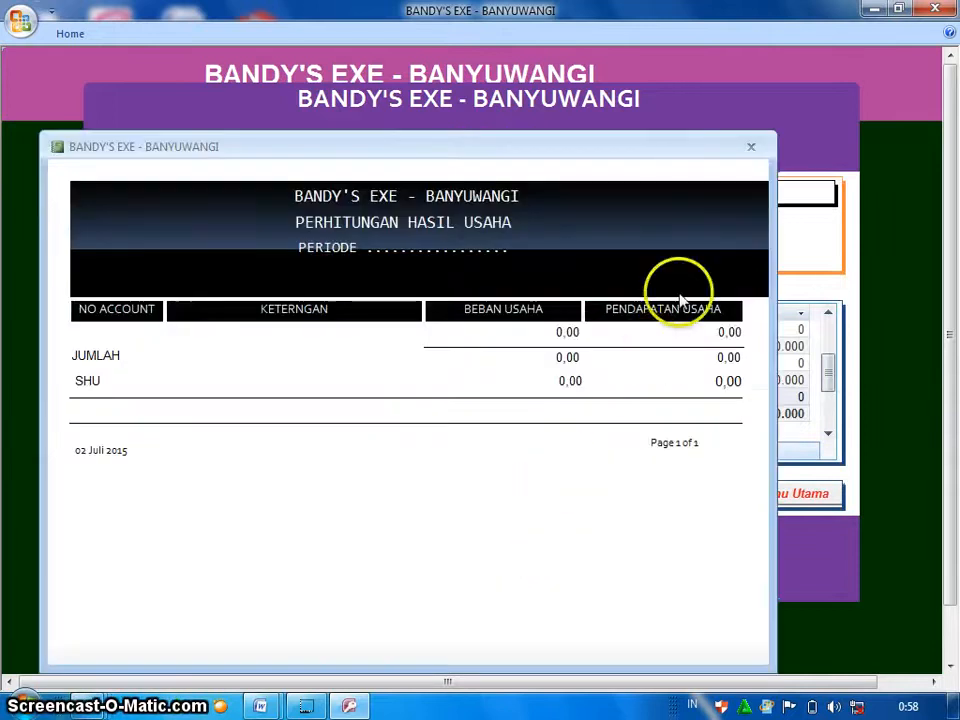
click(751, 148)
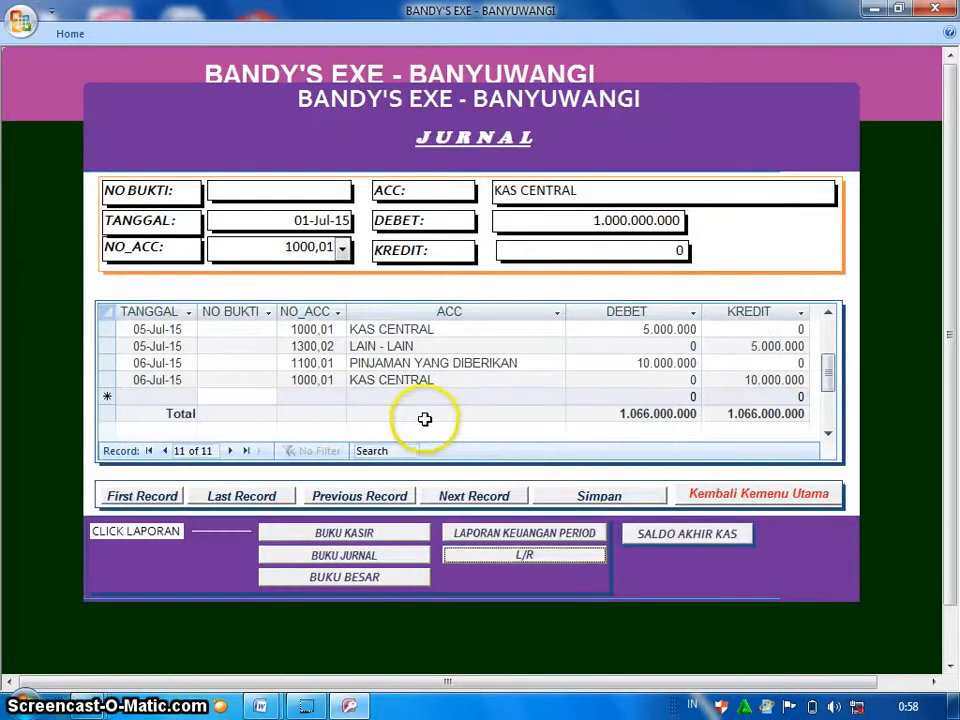
- Add two new journal rows after the last KAS CENTRAL entry, both dated 06/07/2015
click(165, 396)
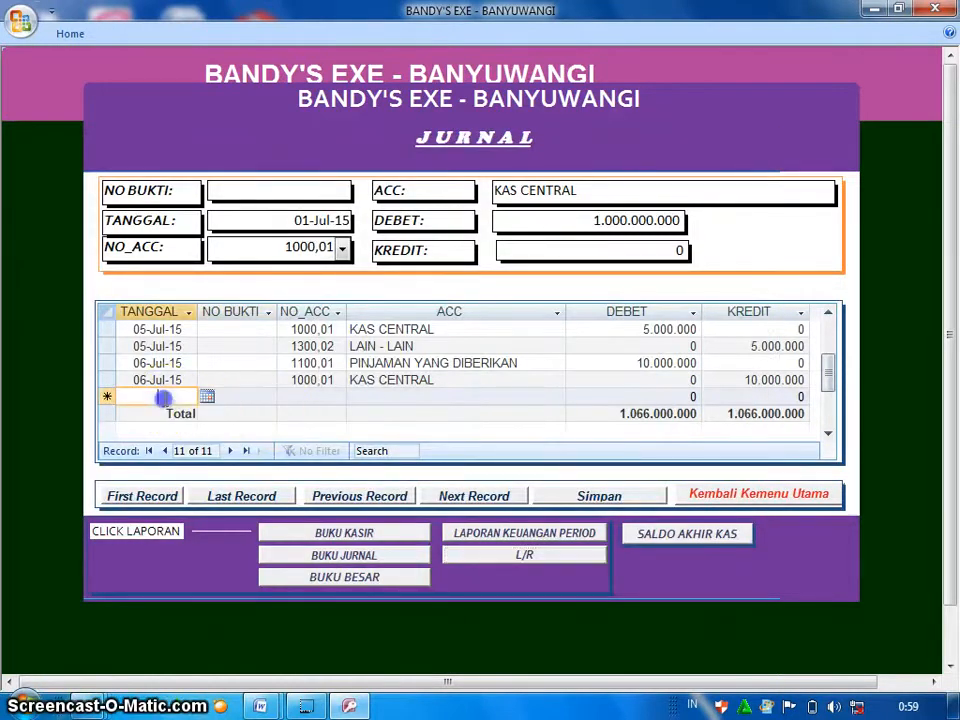
click(207, 397)
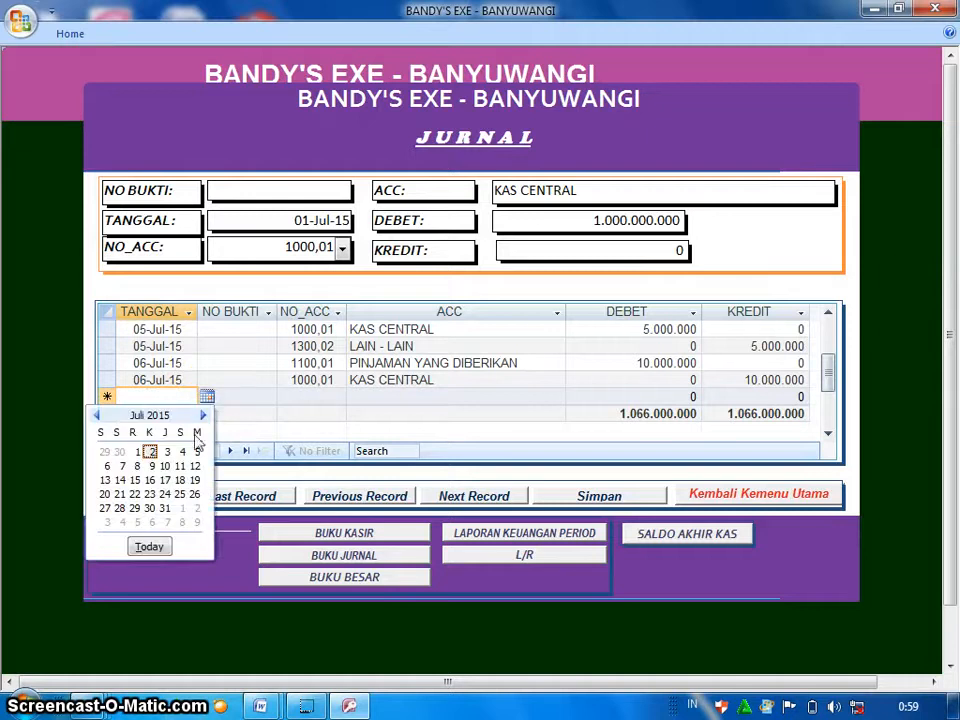
click(107, 466)
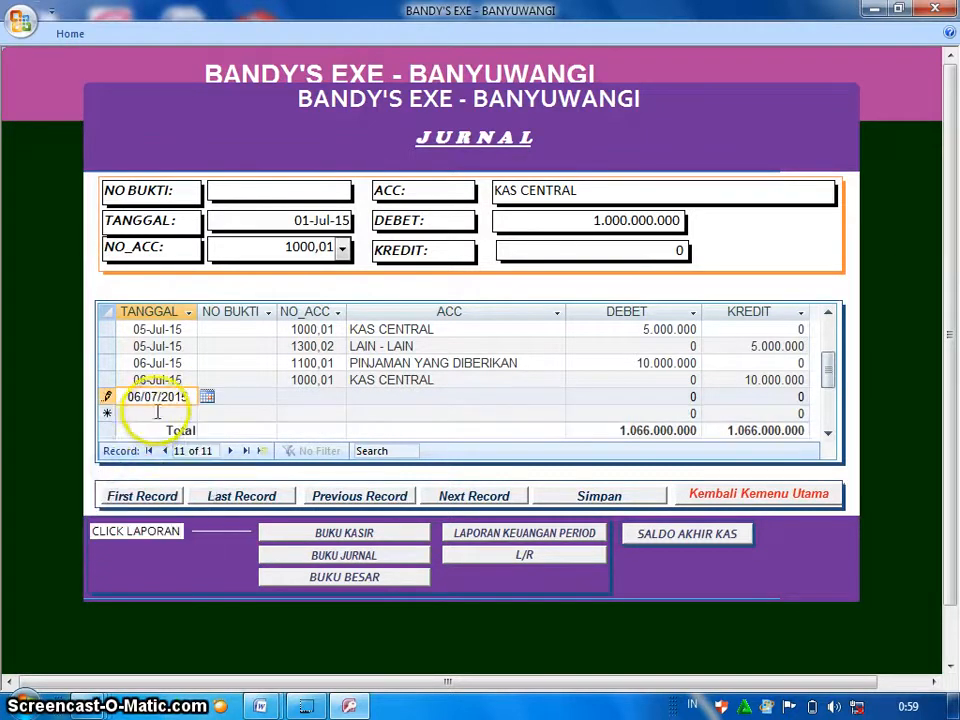
click(156, 410)
click(207, 413)
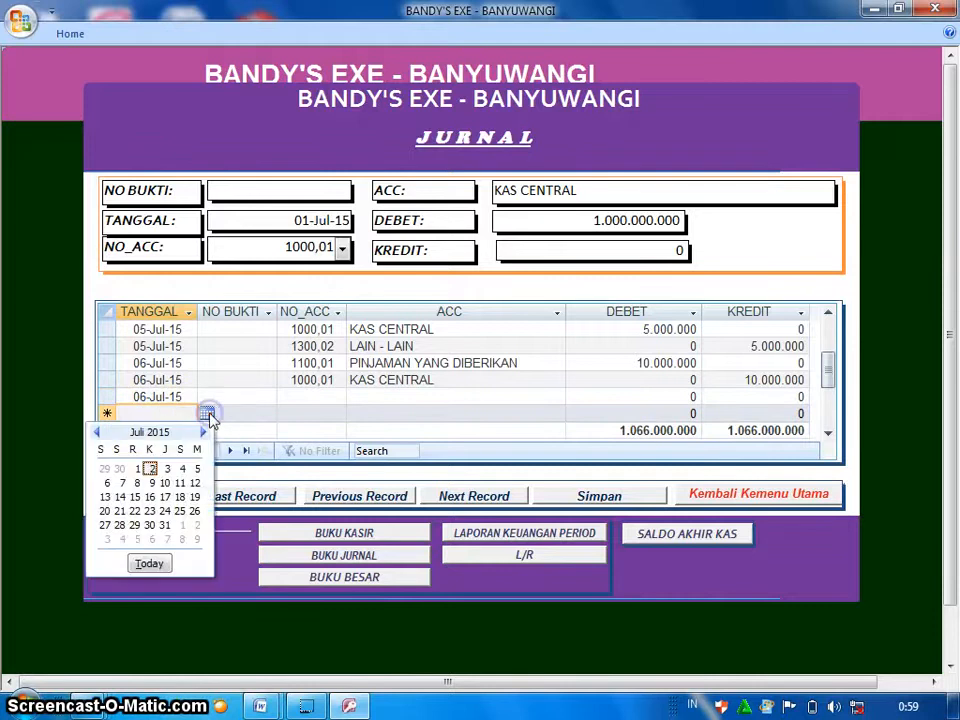
click(108, 483)
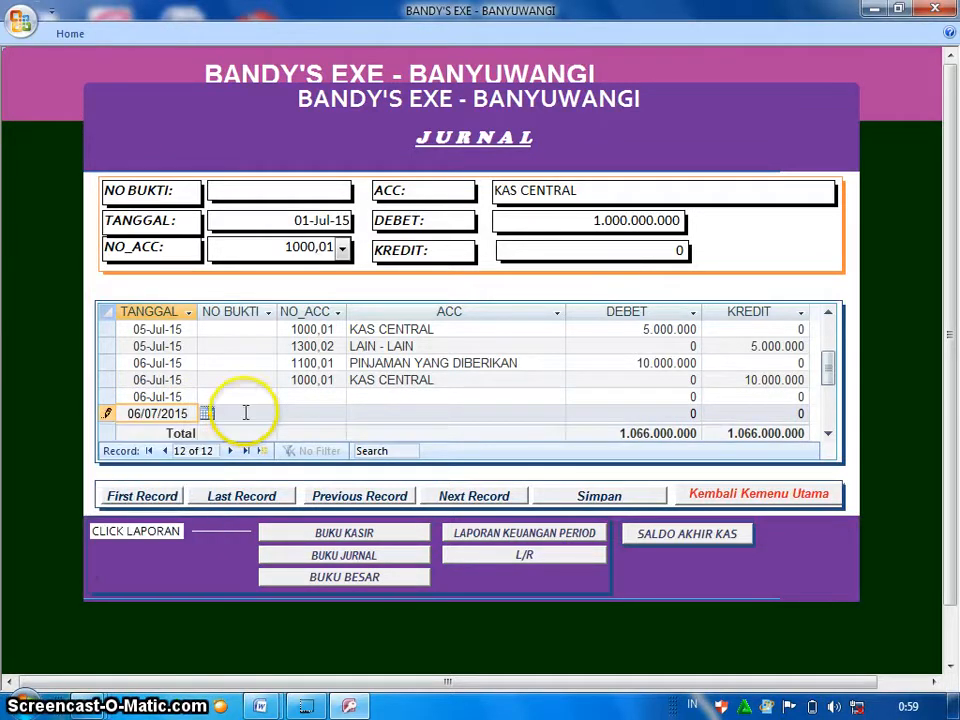
- Assign account 3400,03 PROVISI/ KOMISI to the first new 06-Jul-15 row and enter a debit of 1.000.000
click(265, 396)
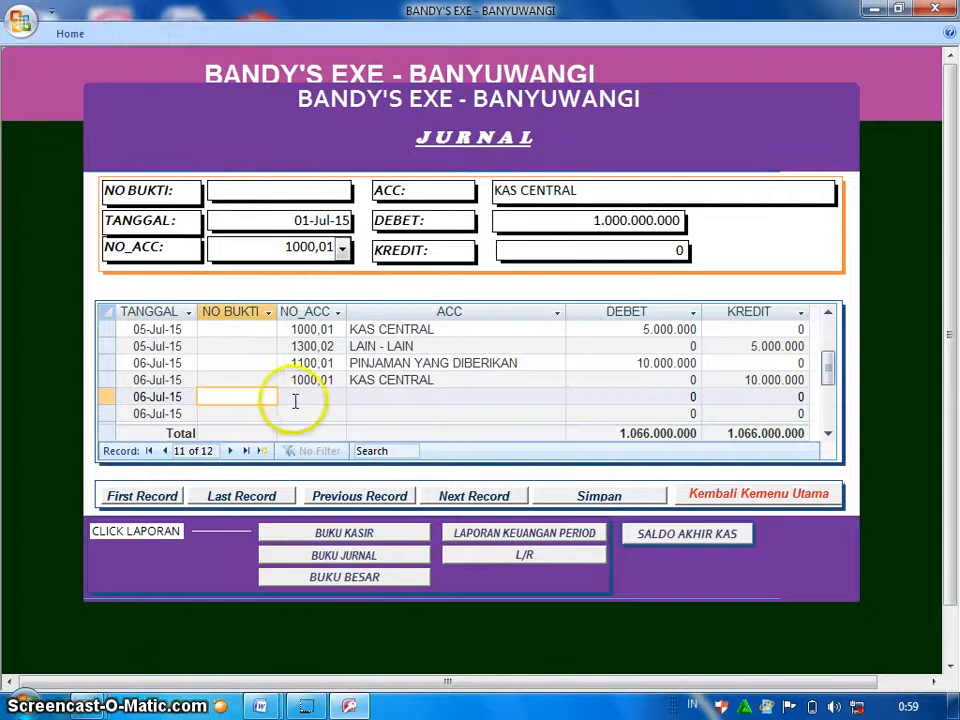
click(300, 395)
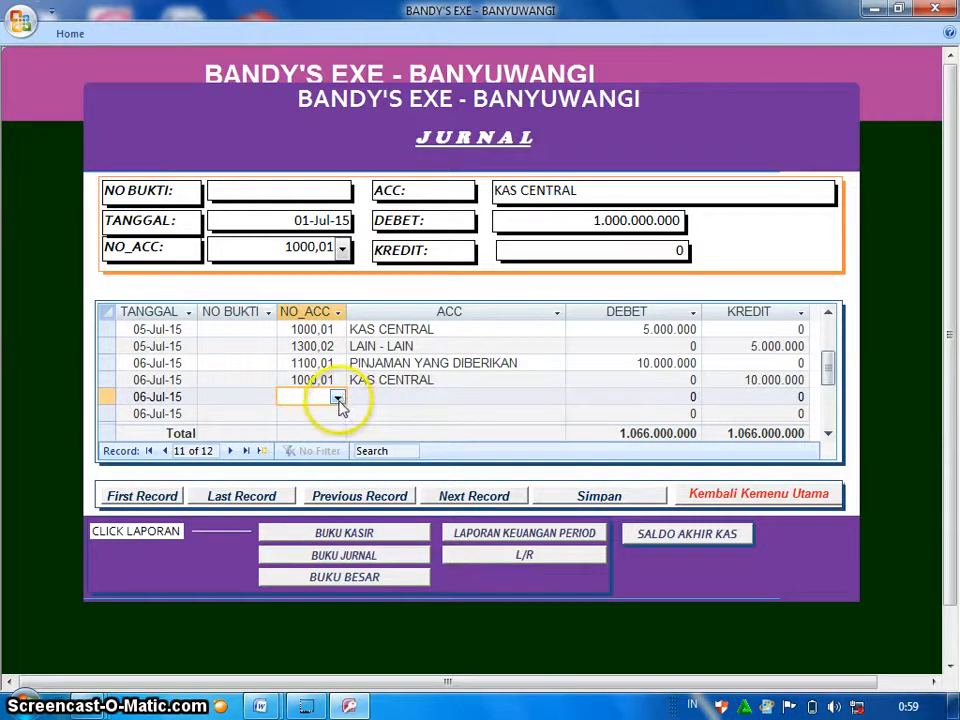
click(338, 397)
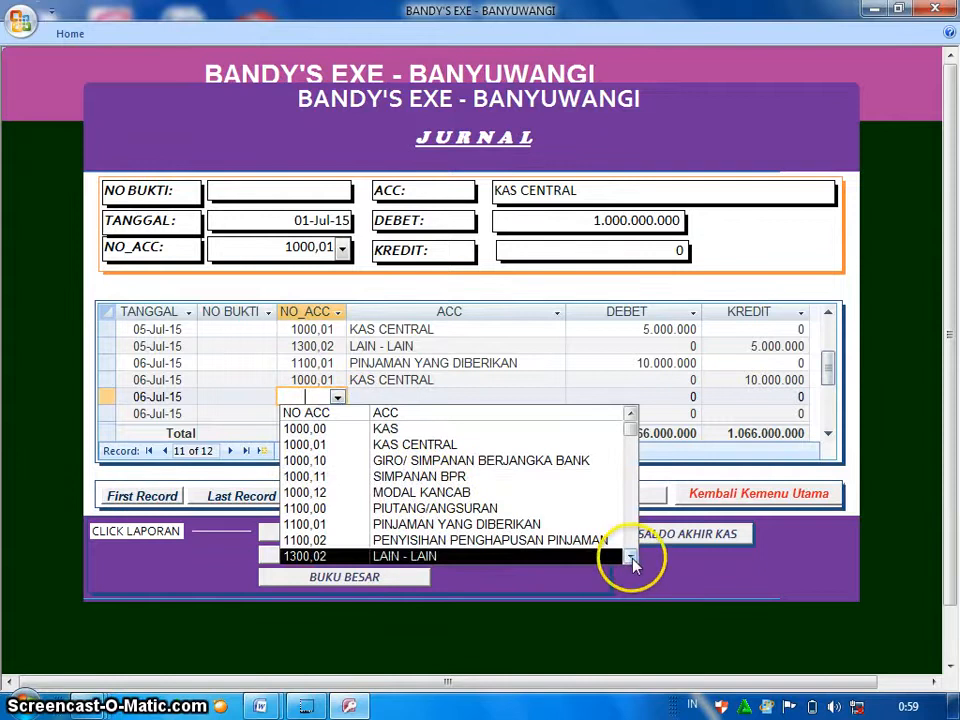
drag(630, 560, 630, 558)
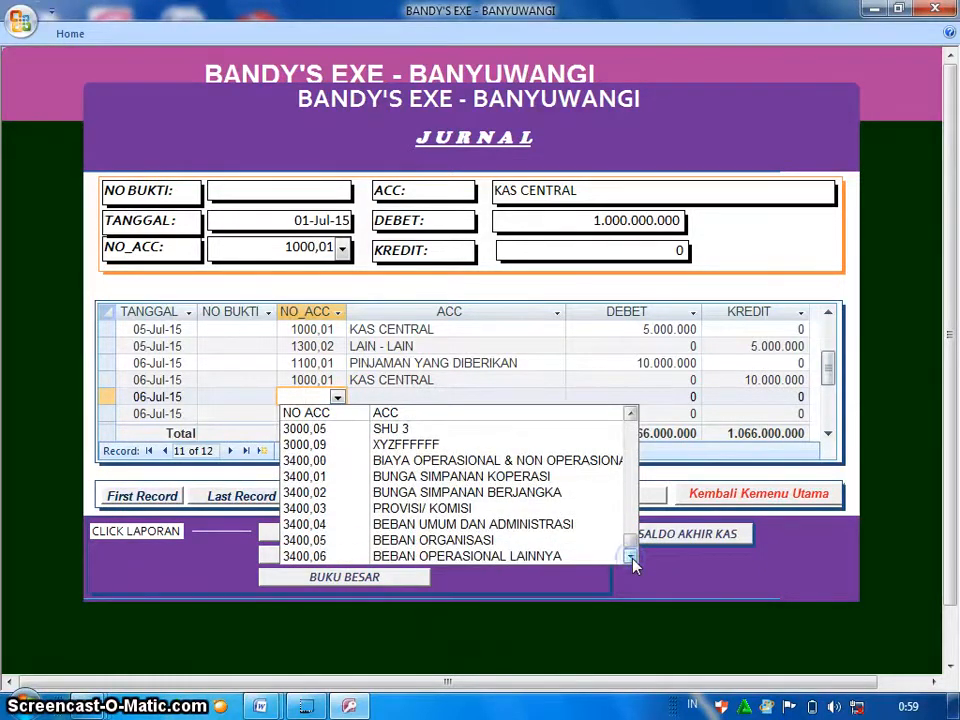
click(520, 515)
click(617, 398)
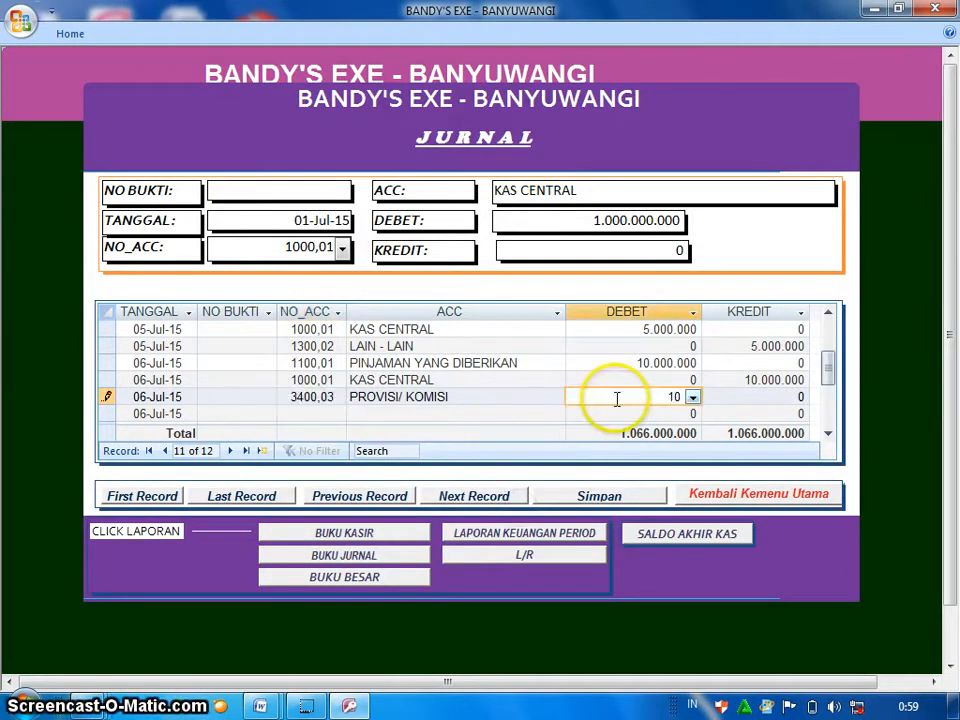
text(1000000)
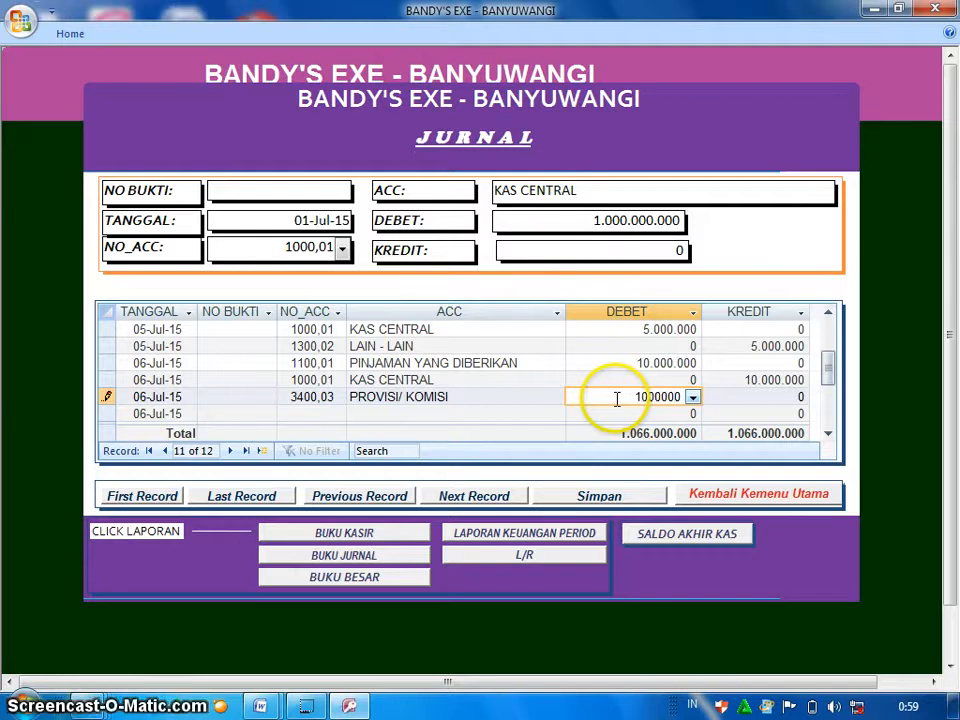
- Enter a 1.000.000 credit in the second new 06-Jul-15 row and assign it account 1000,01 KAS CENTRAL
click(747, 414)
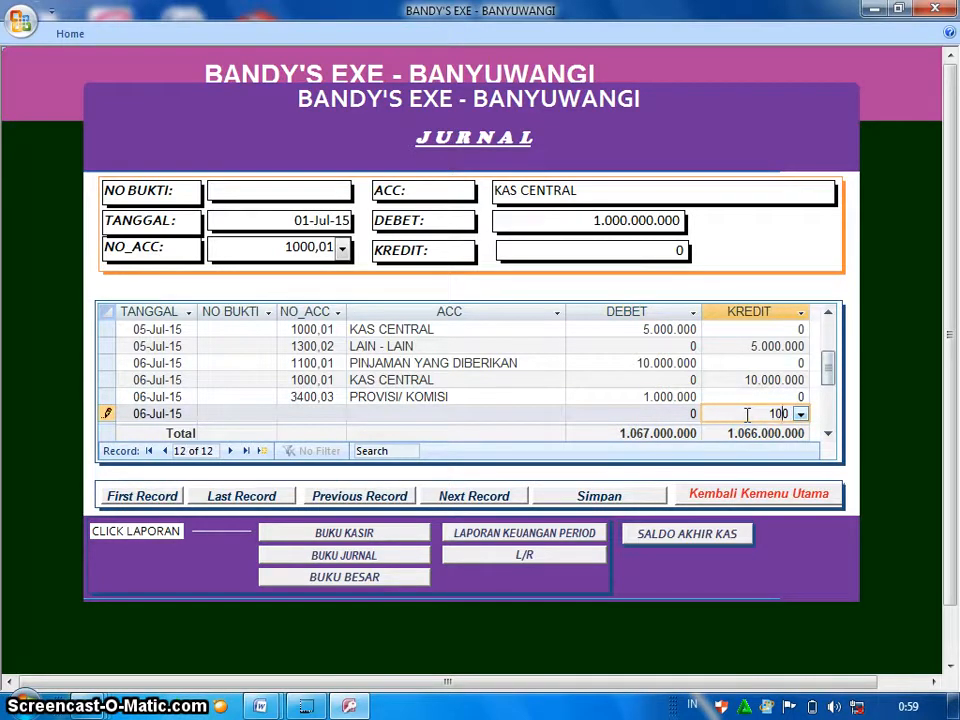
text(1000000)
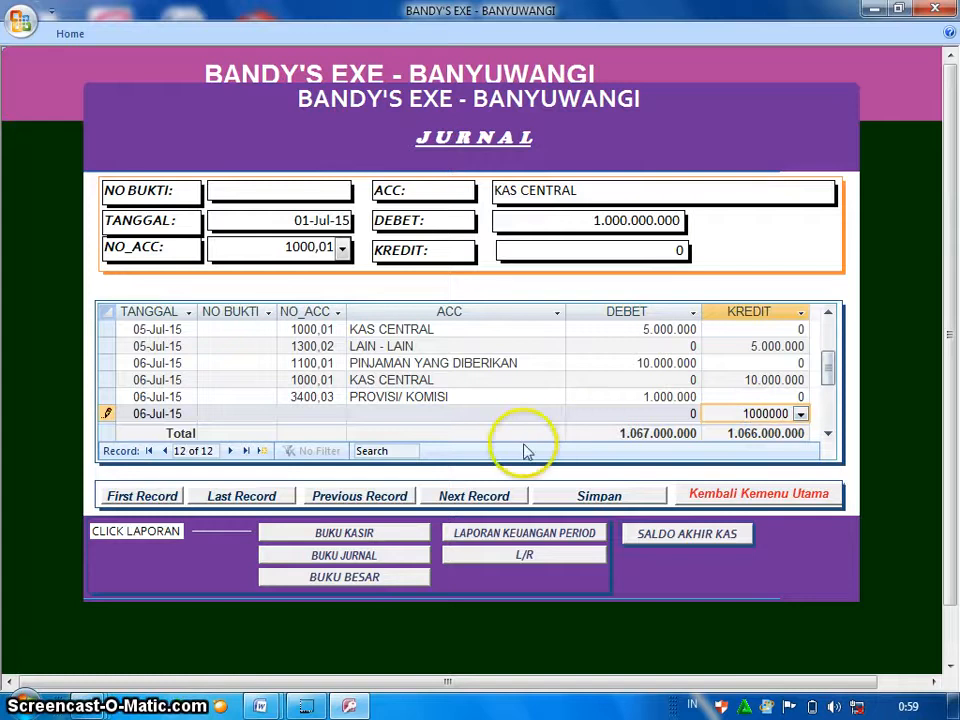
click(316, 413)
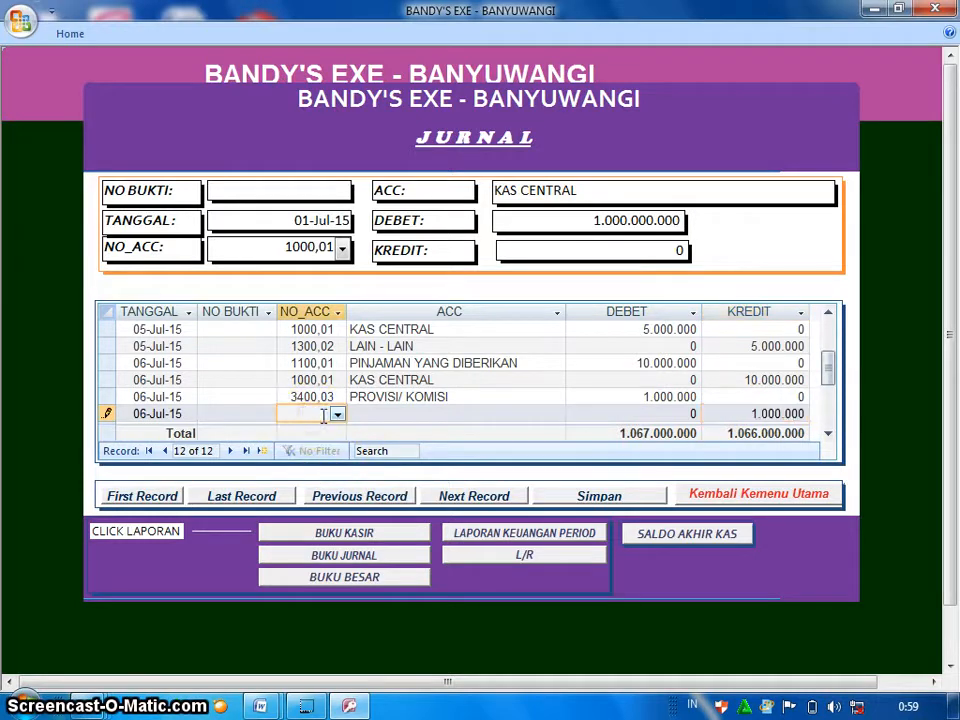
click(337, 414)
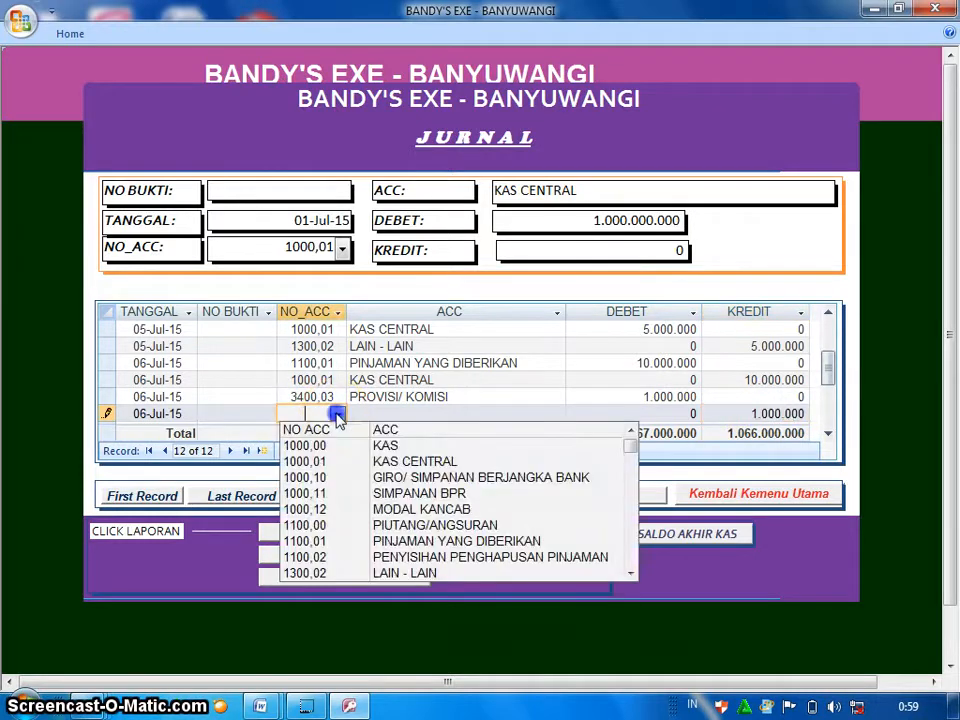
click(345, 461)
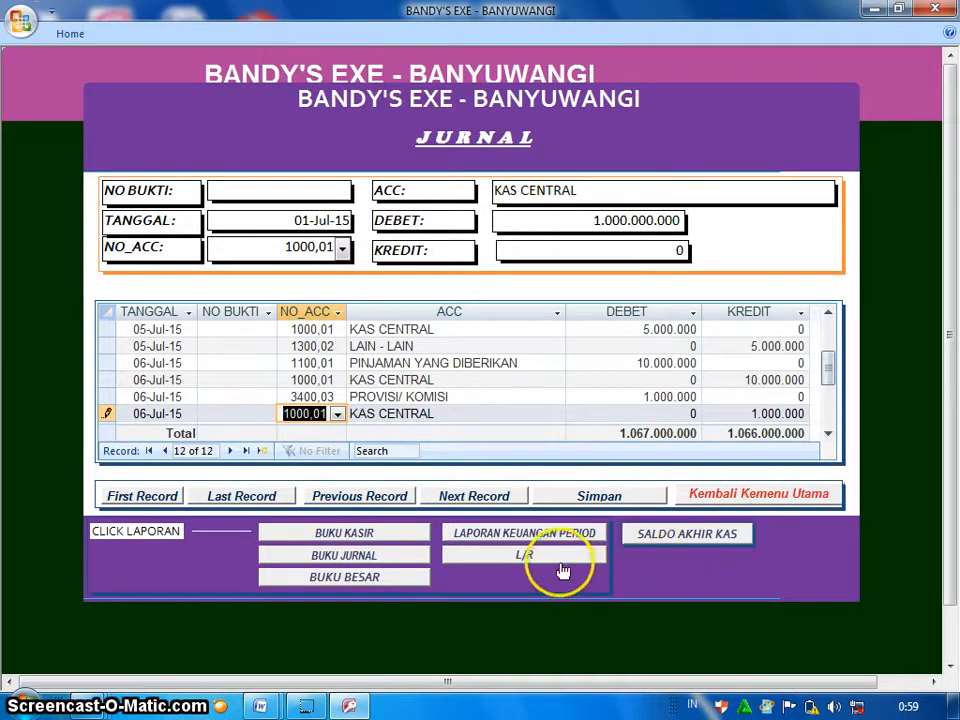
- Save the new journal entries and run the LAPORAN KEUANGAN PERIOD report from 1/7/2015 to 6/7/2015
click(595, 500)
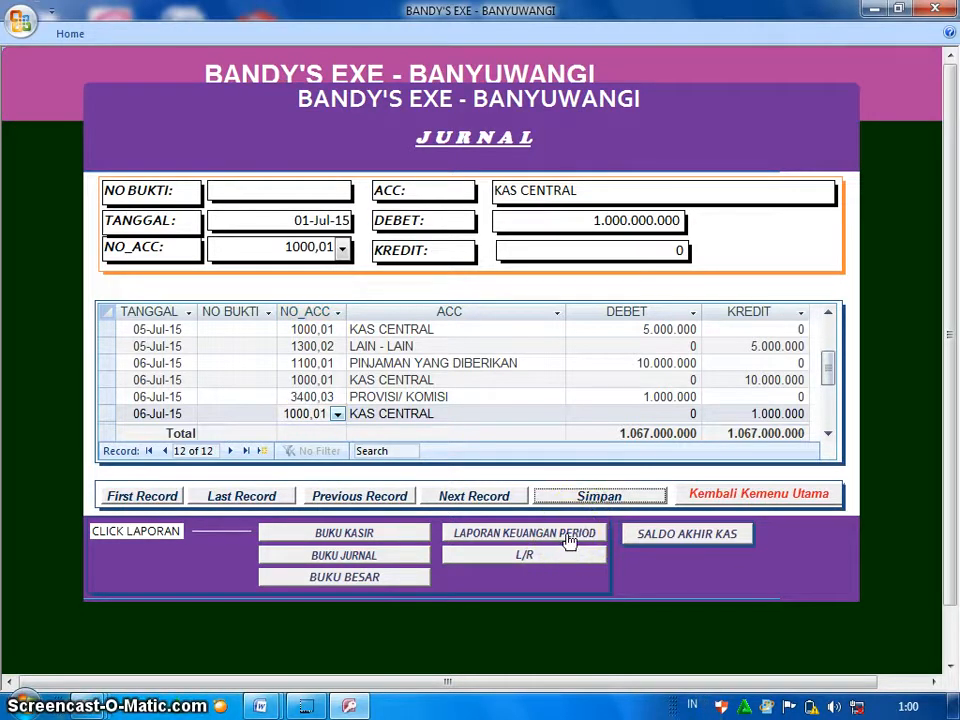
click(567, 533)
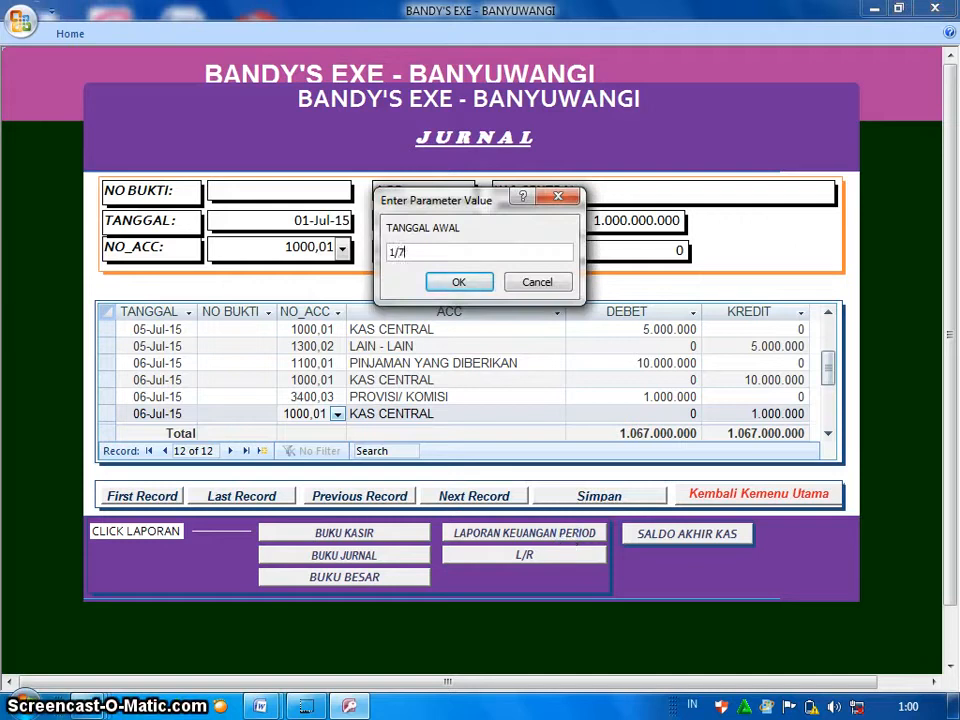
text(1/7/2015)
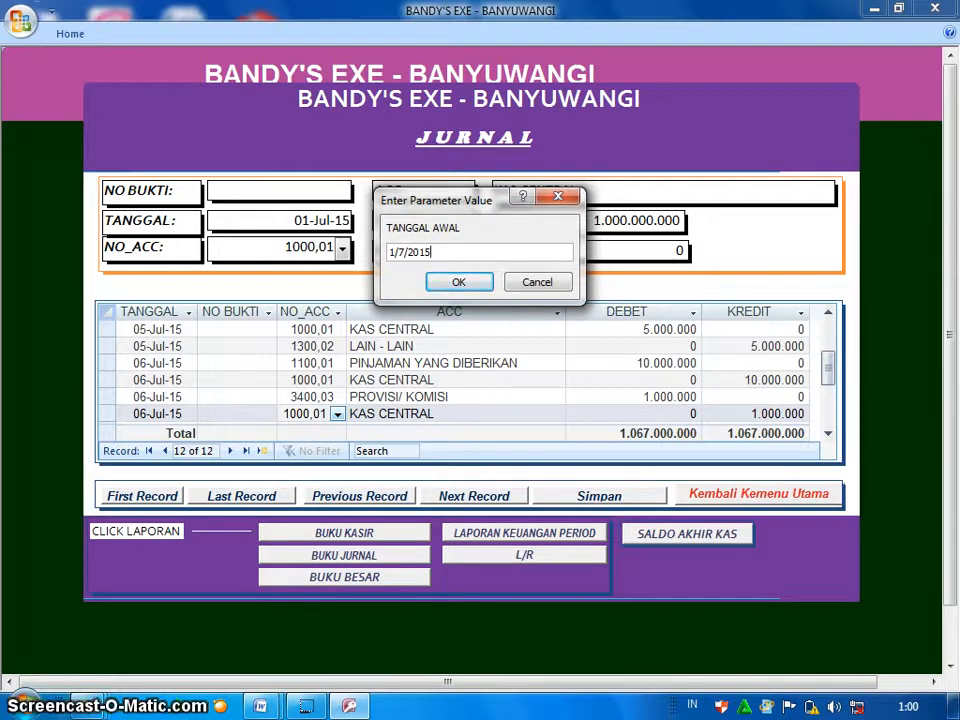
key(Return)
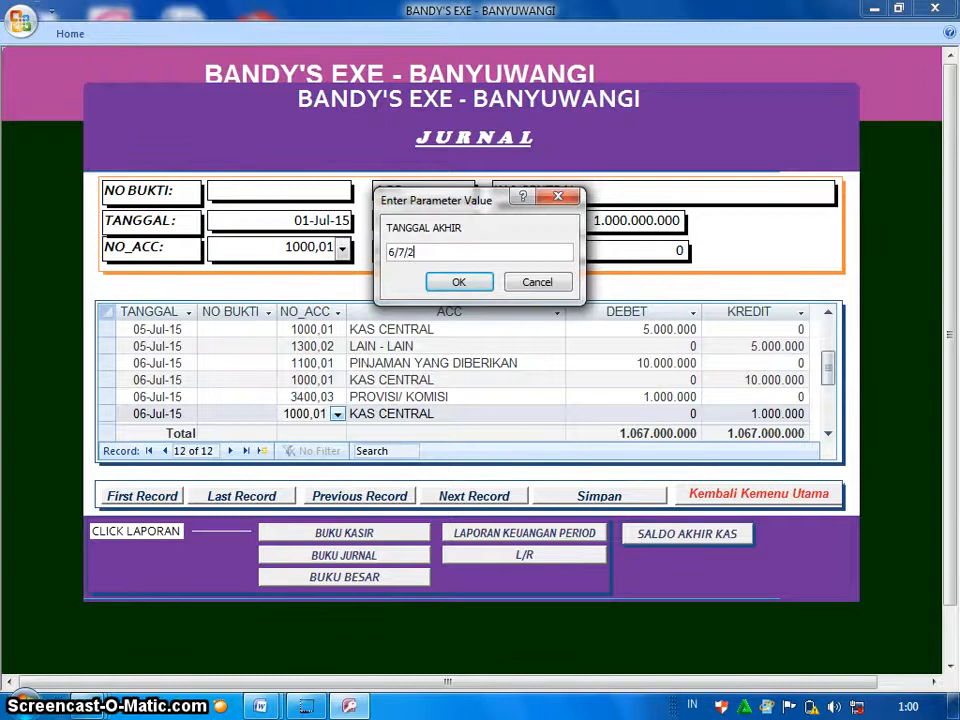
text(6/7/2015)
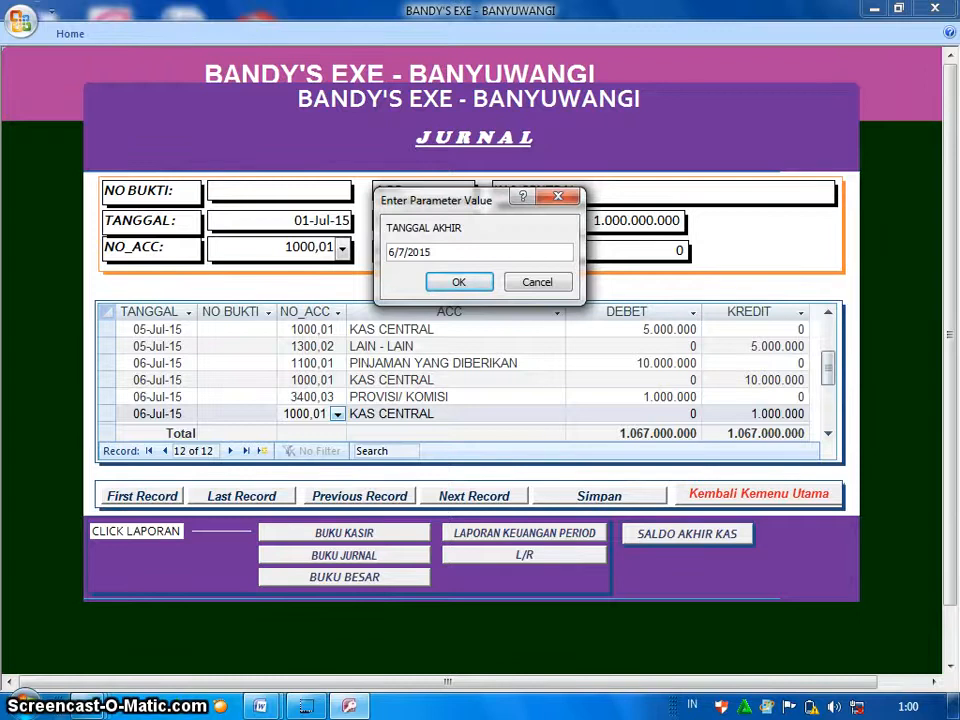
key(Return)
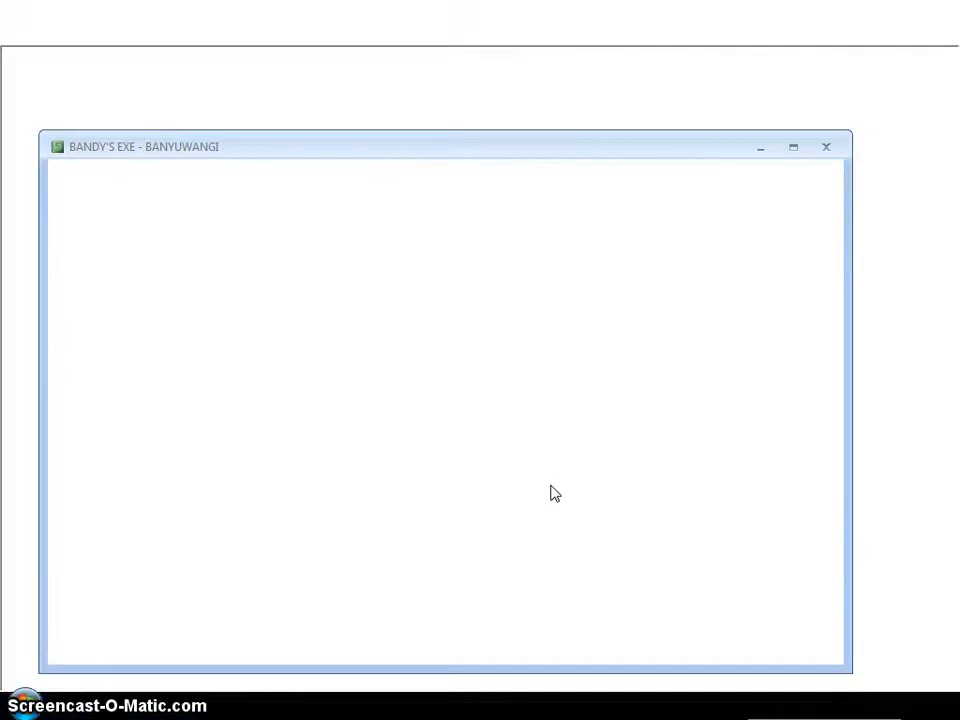
click(379, 600)
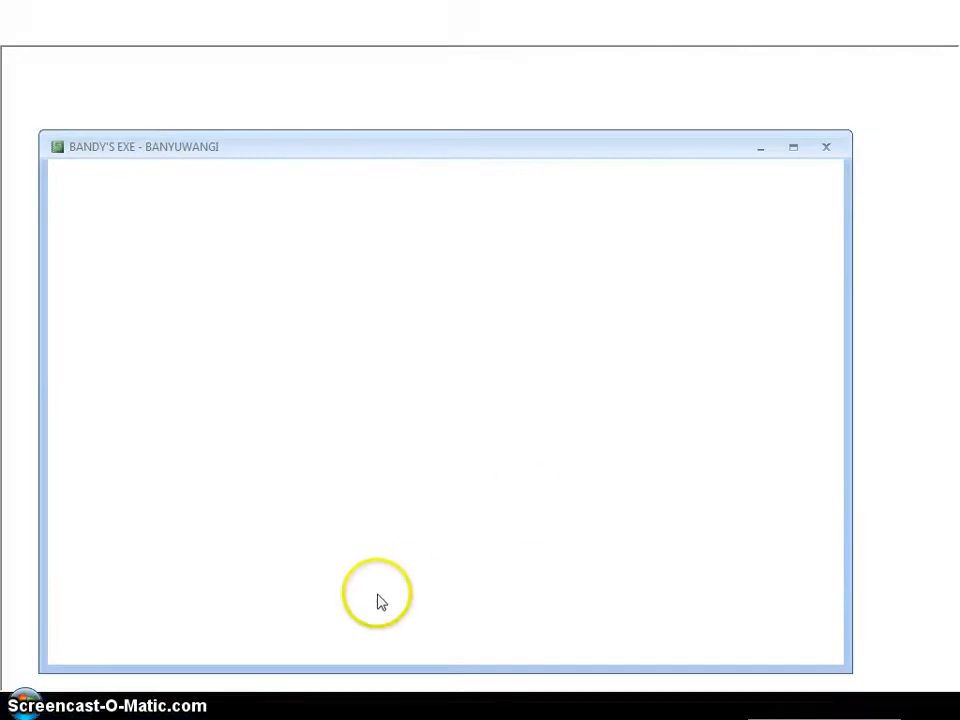